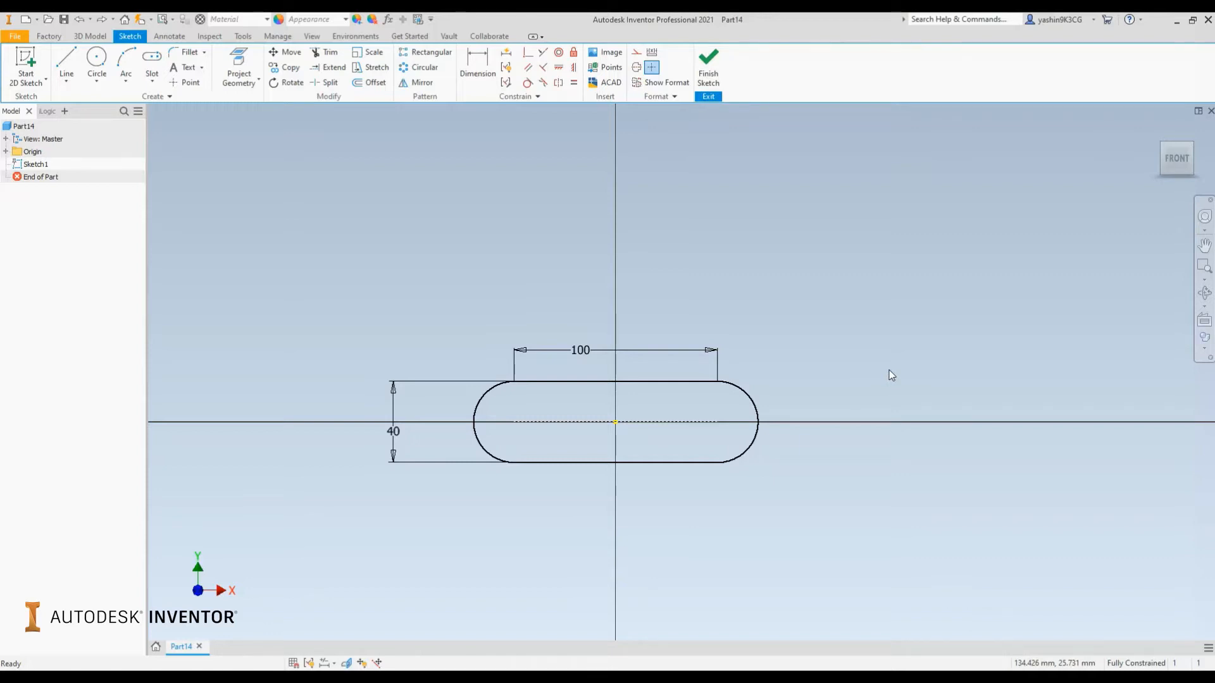
middle_drag(429, 196, 387, 187)
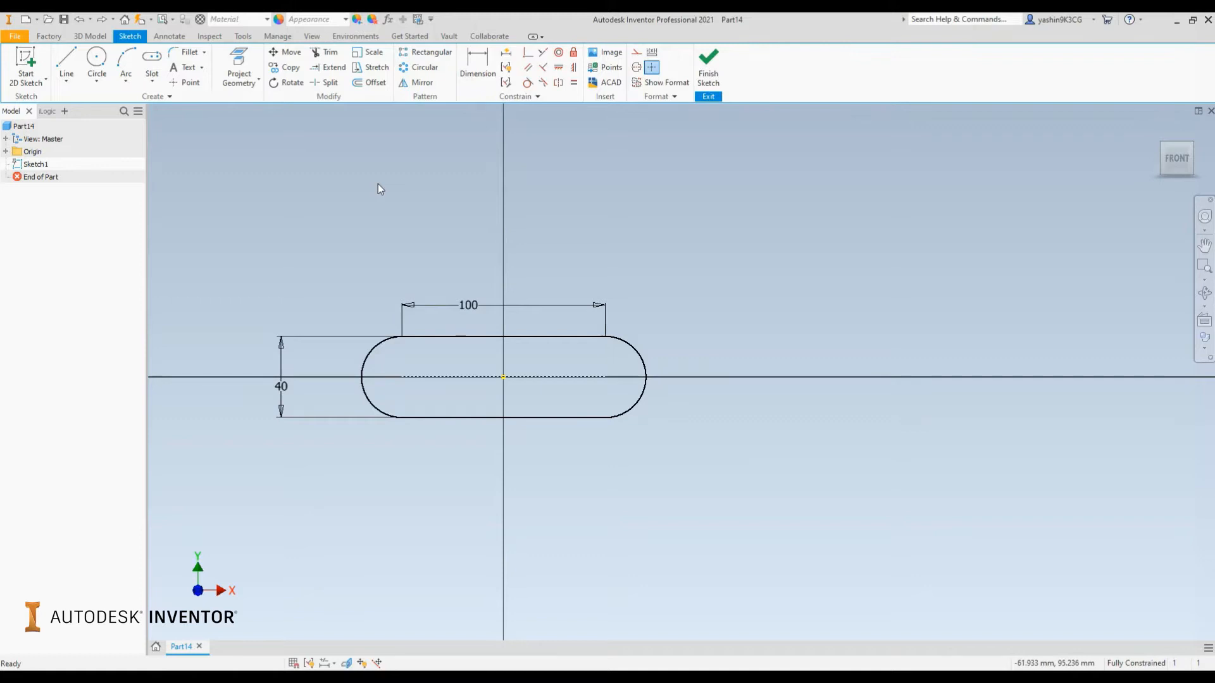
middle_drag(374, 188, 486, 150)
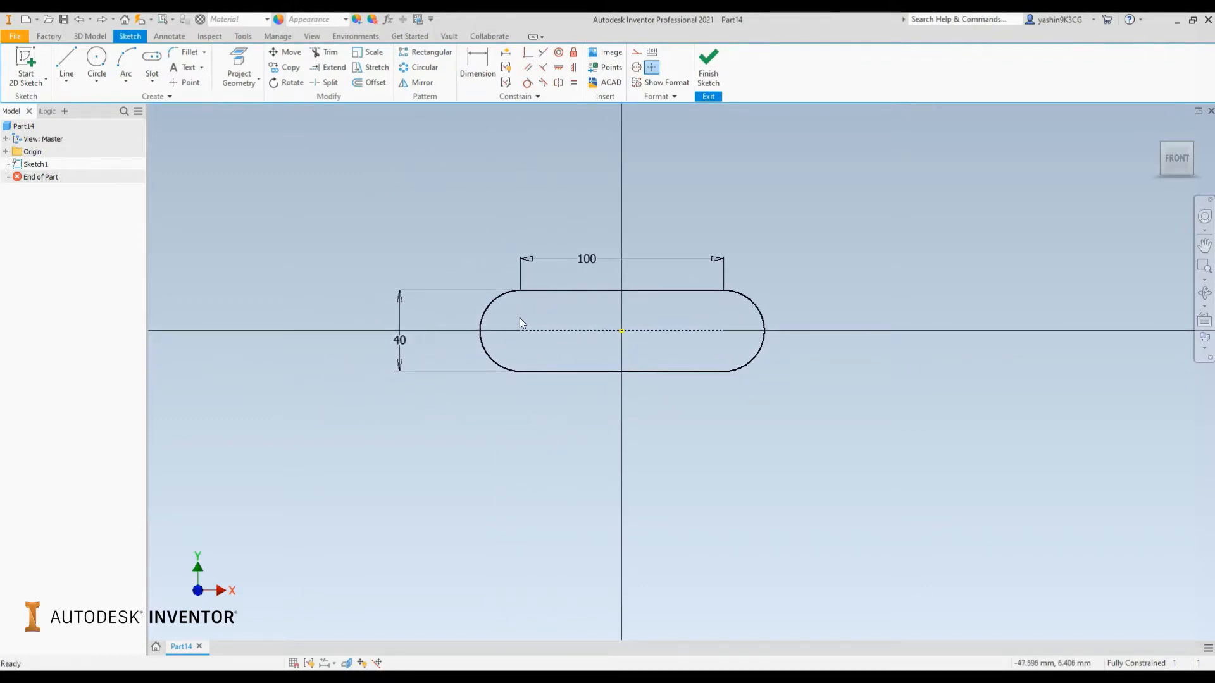
middle_drag(647, 306, 632, 356)
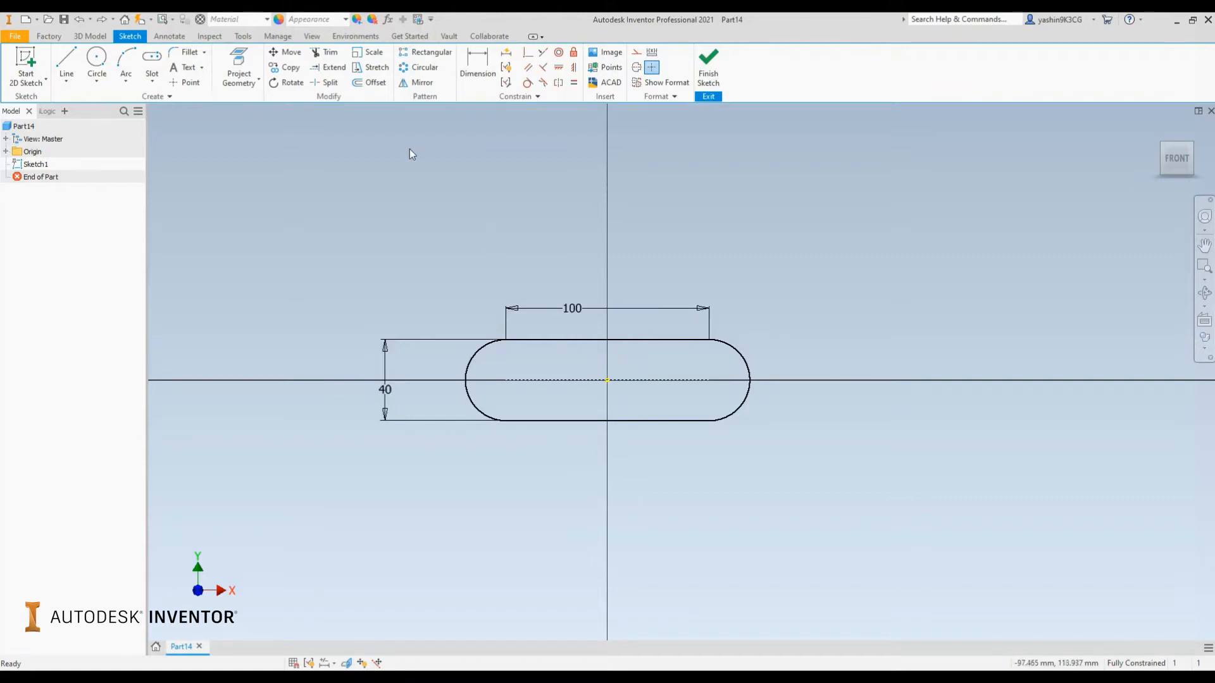
mouse_move(491, 247)
middle_down()
mouse_move(502, 203)
mouse_move(439, 263)
mouse_move(379, 260)
middle_up()
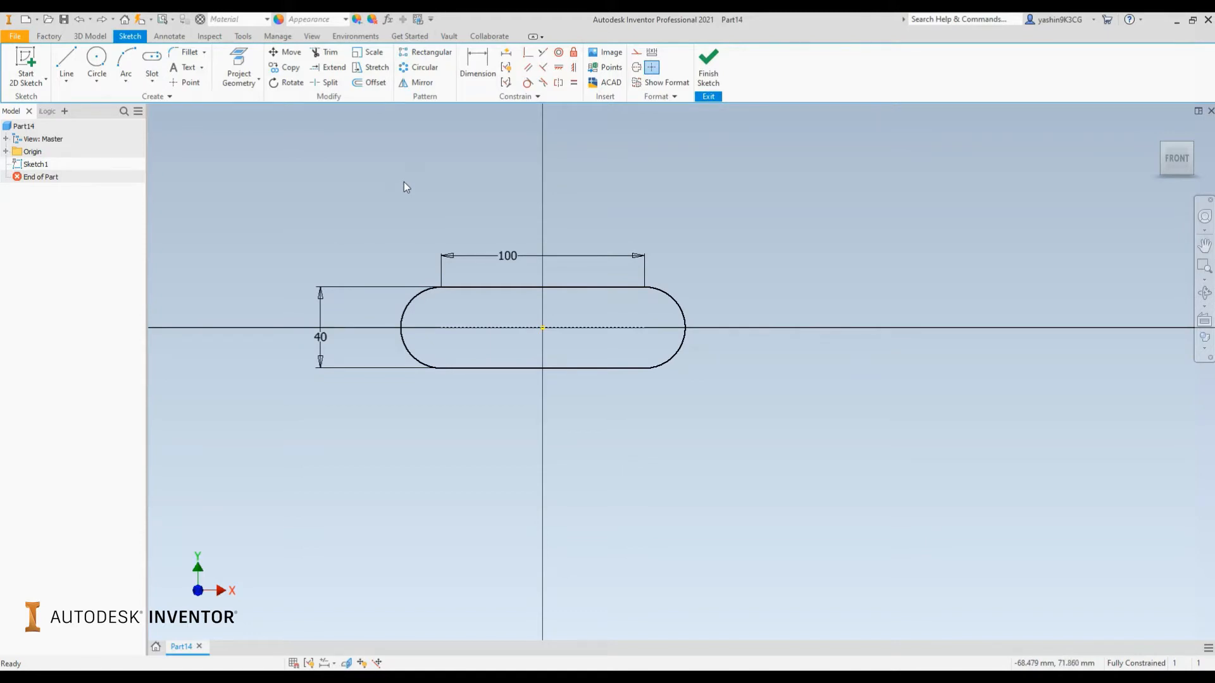
Offset the slot's closed loop outward by about 20 mm with Constrain Offset turned off.
click(361, 83)
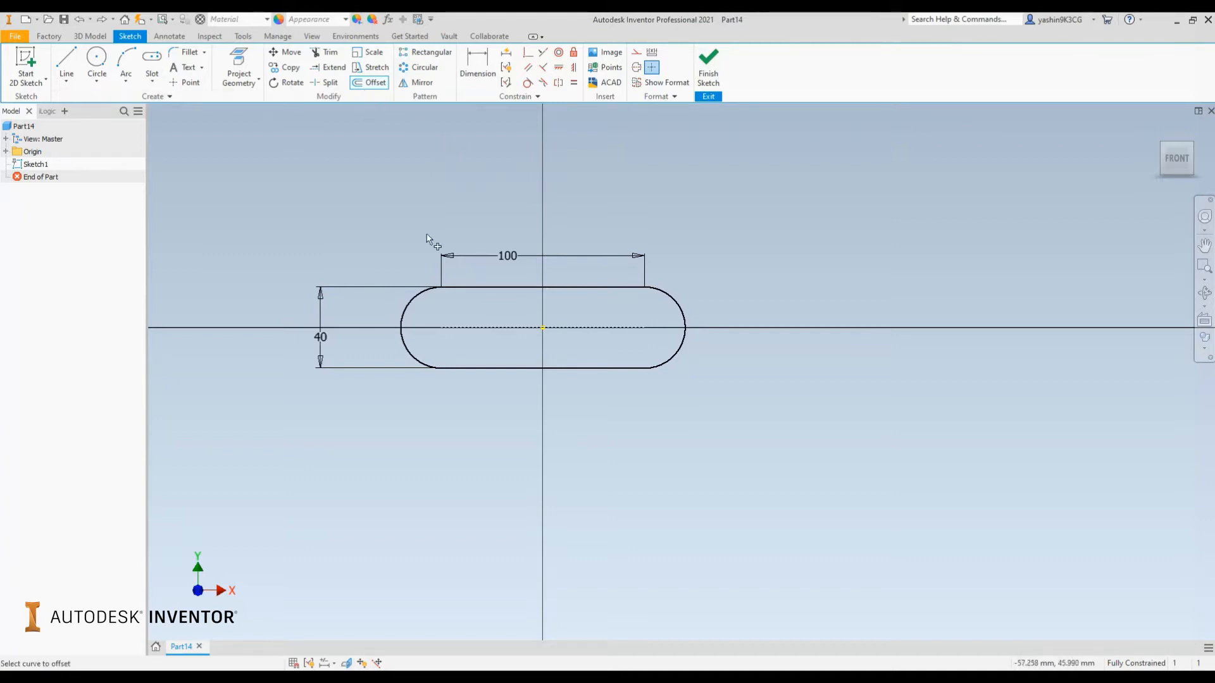
scroll(480, 304, up, 3)
middle_drag(483, 308, 573, 307)
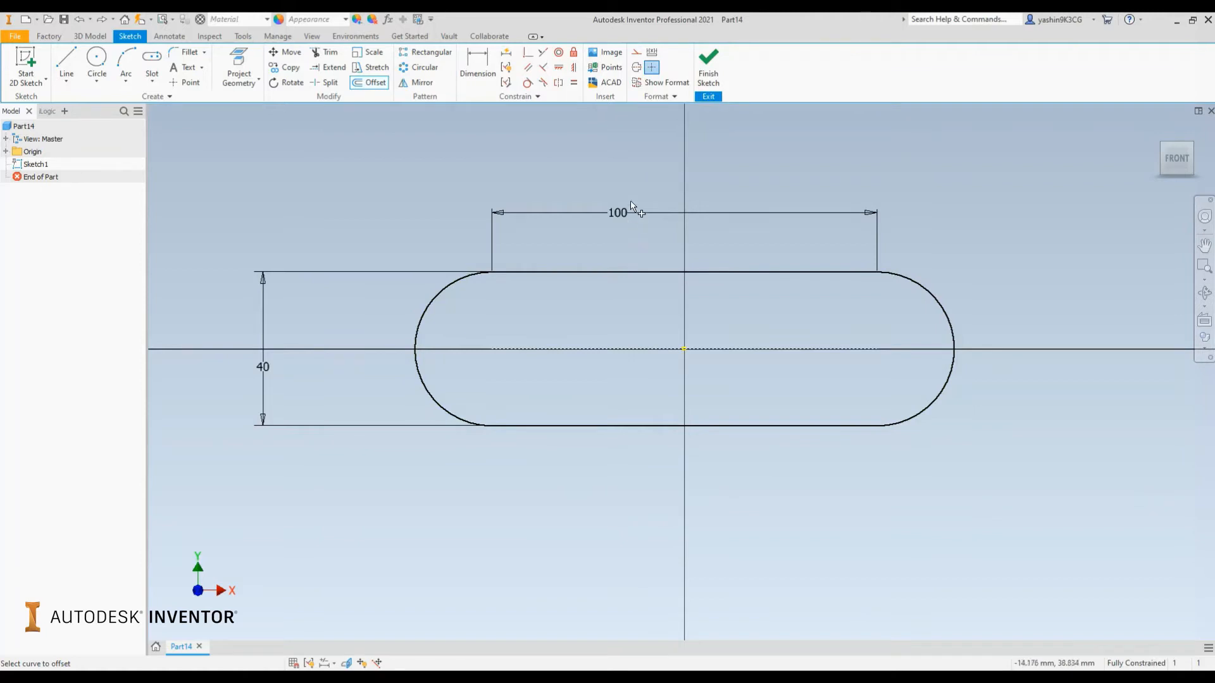
middle_drag(601, 162, 582, 194)
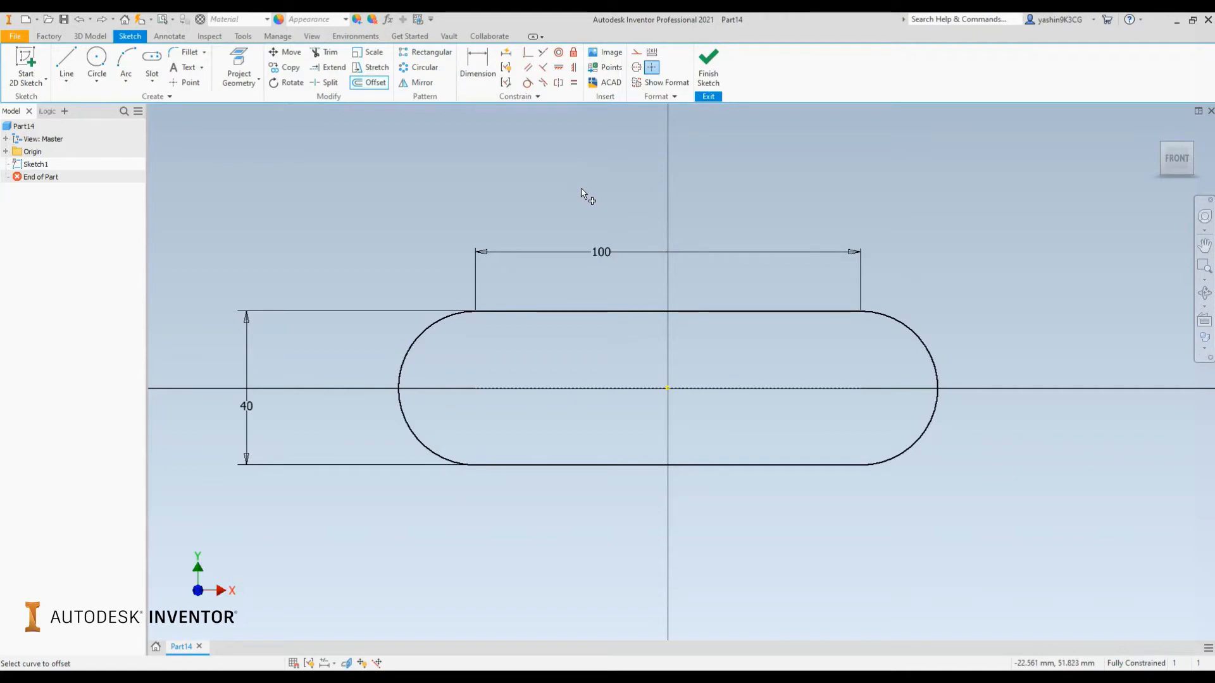
right_click(582, 194)
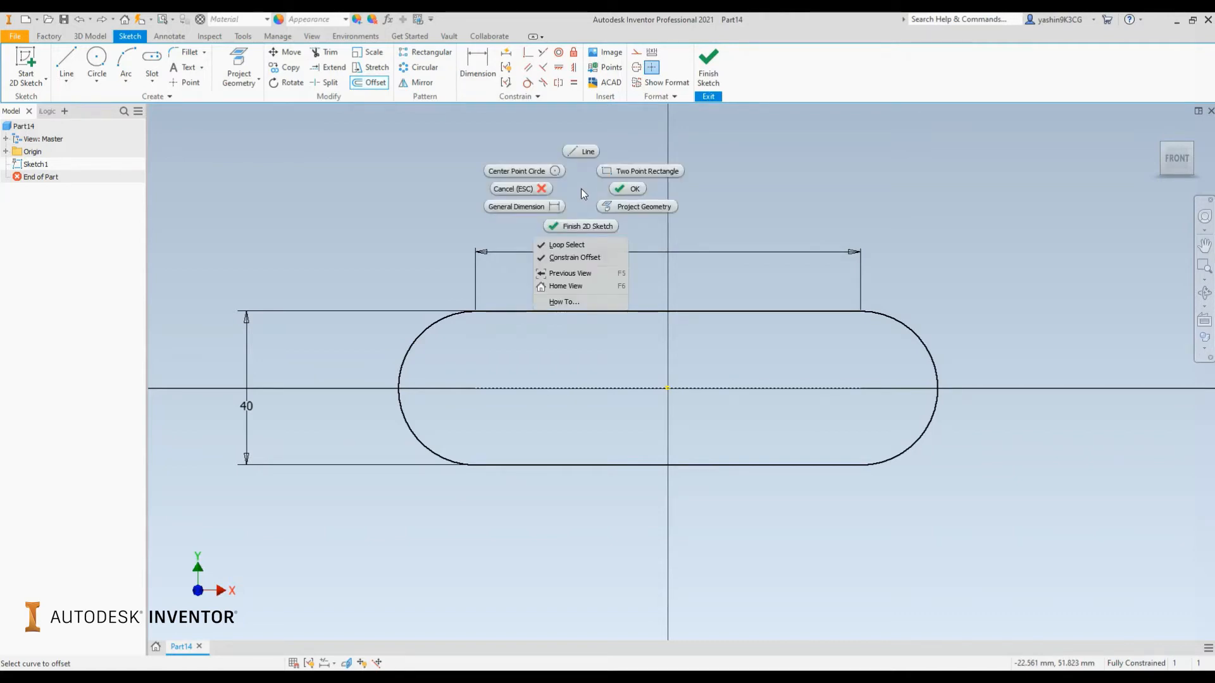
click(583, 259)
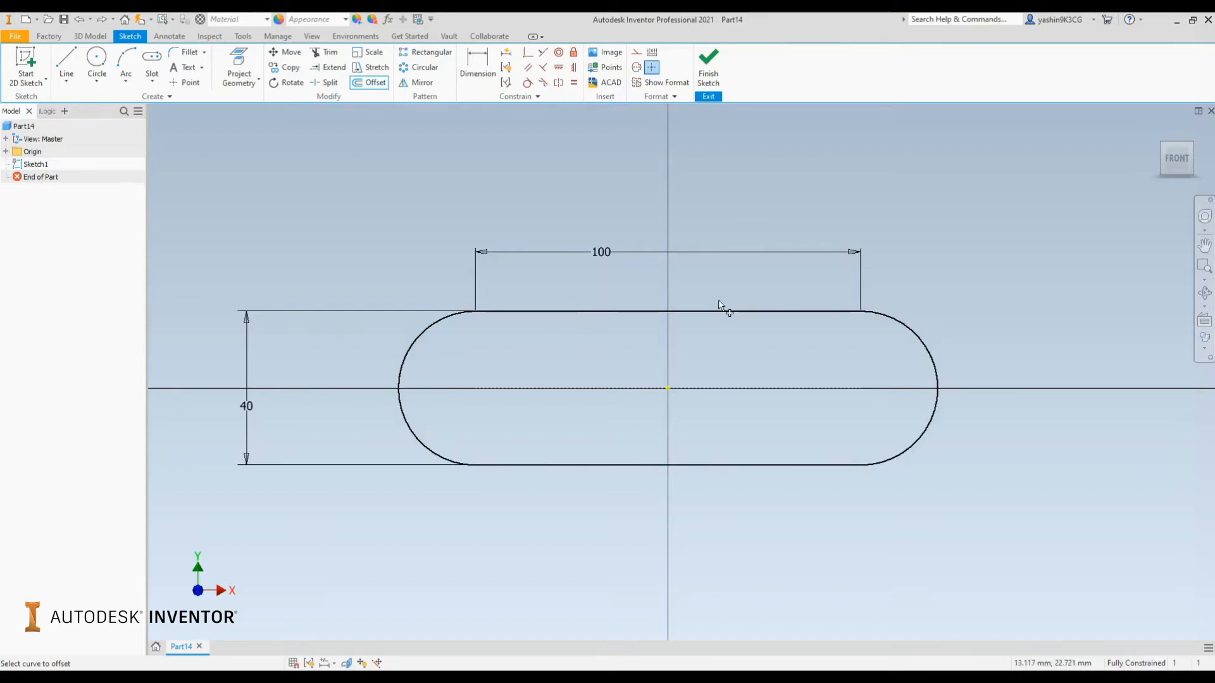
click(656, 312)
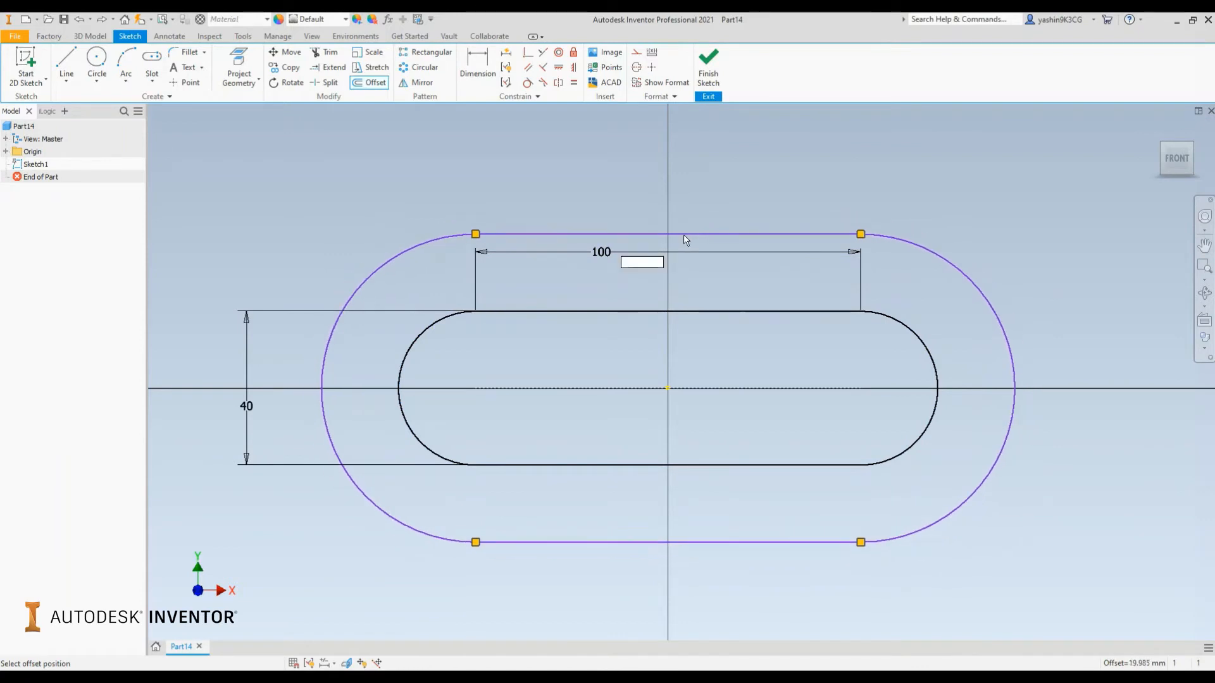
click(683, 236)
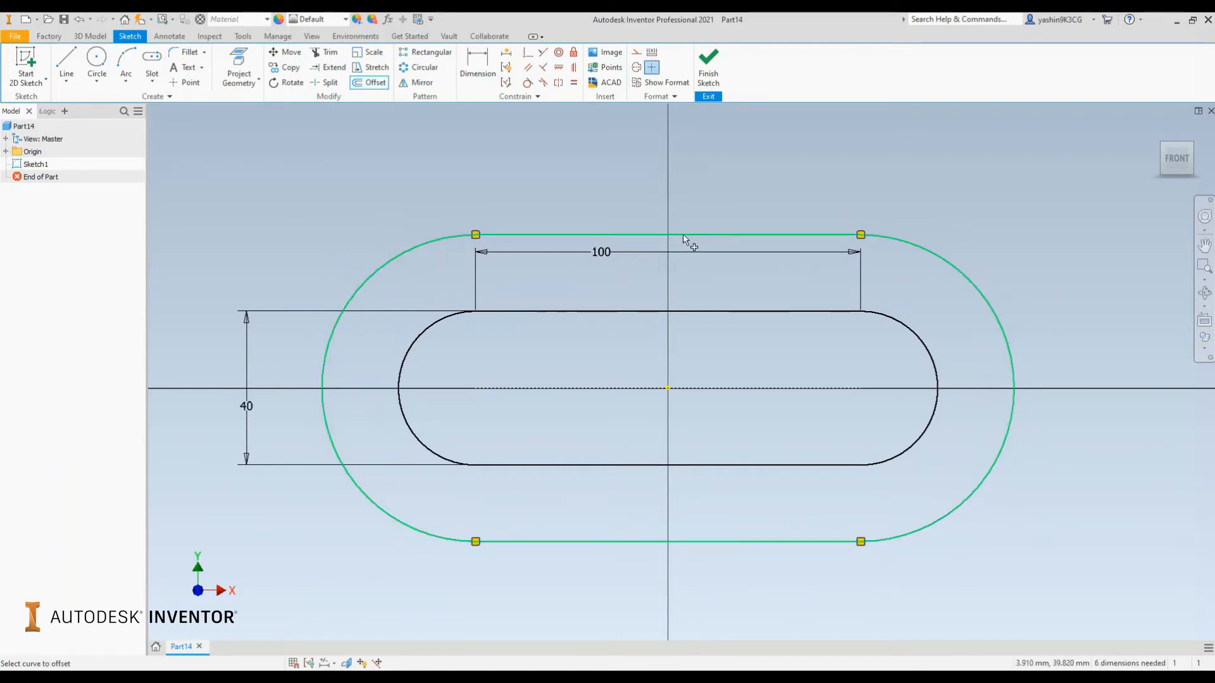
right_click(759, 171)
click(799, 172)
Reshape the unconstrained outer profile by pulling its upper line outward and moving both end arcs freely.
middle_drag(553, 194, 563, 170)
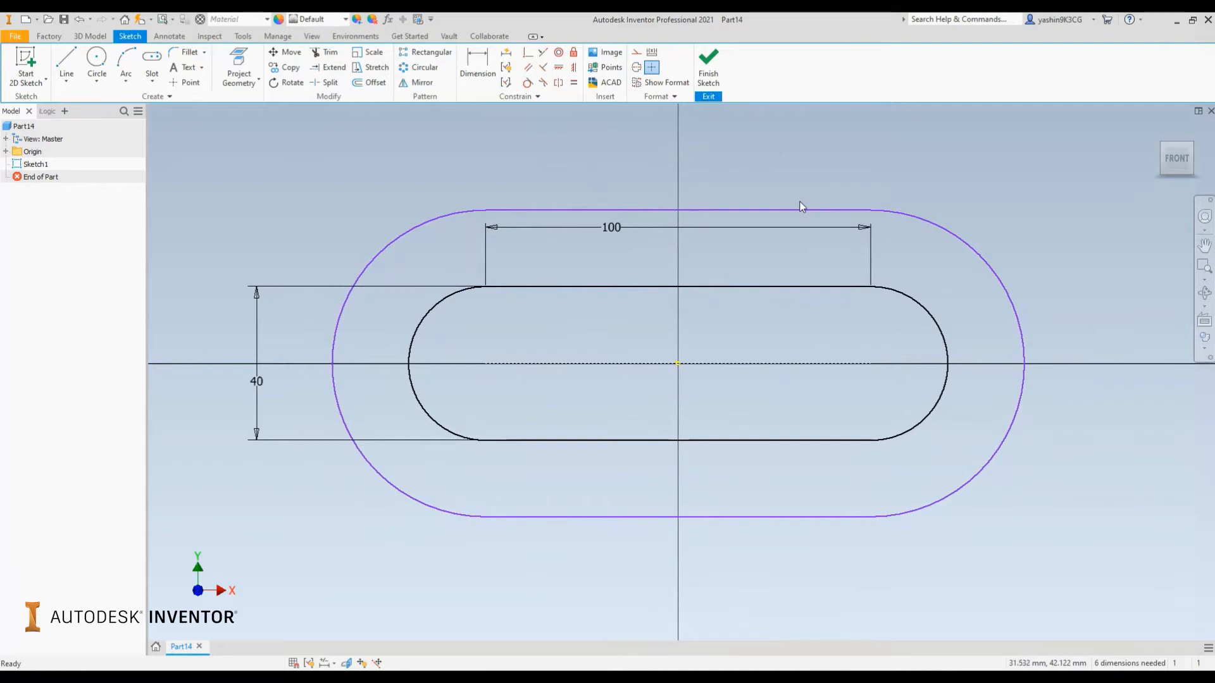
drag(771, 210, 701, 130)
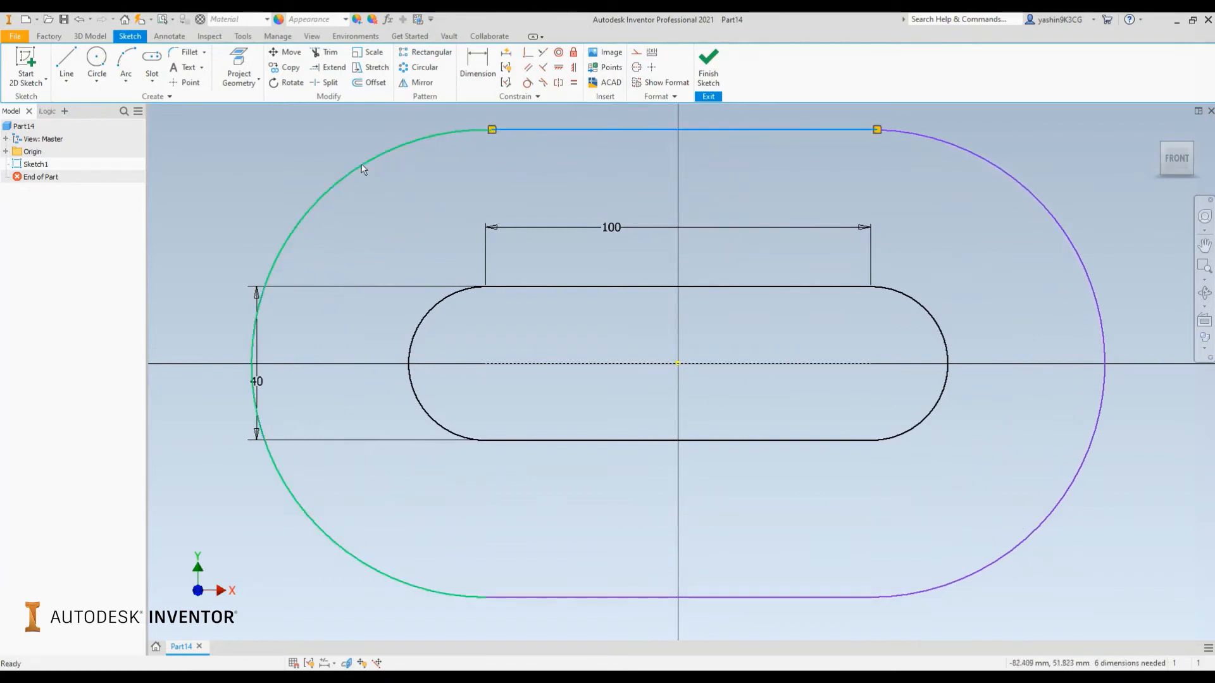
drag(363, 173, 407, 176)
drag(1015, 172, 817, 240)
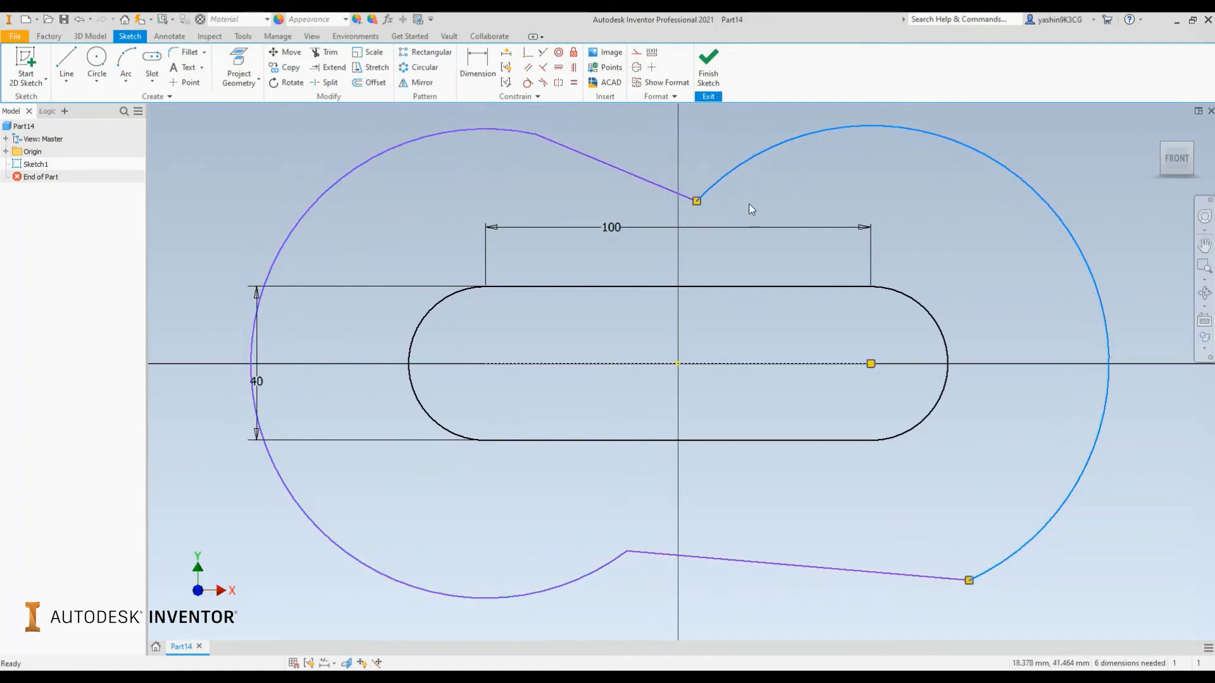
Undo the reshaping of the outer profile and the unconstrained offset itself.
key(ctrl+z)
key(ctrl+z)
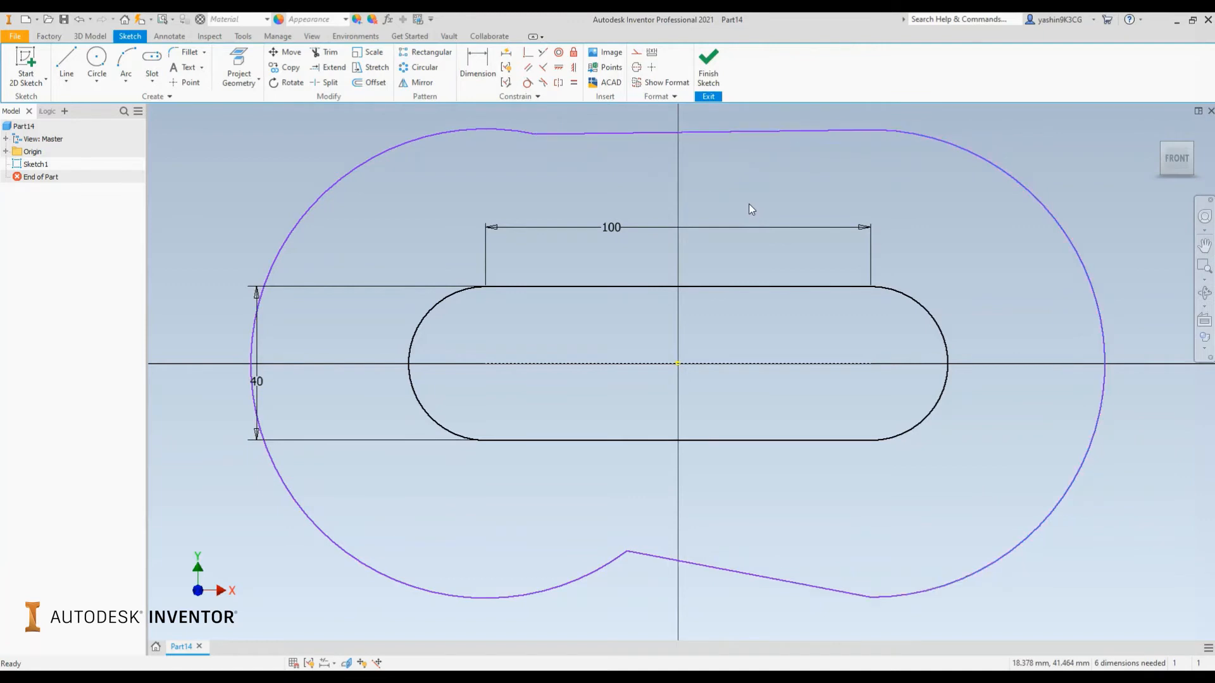
key(ctrl+z)
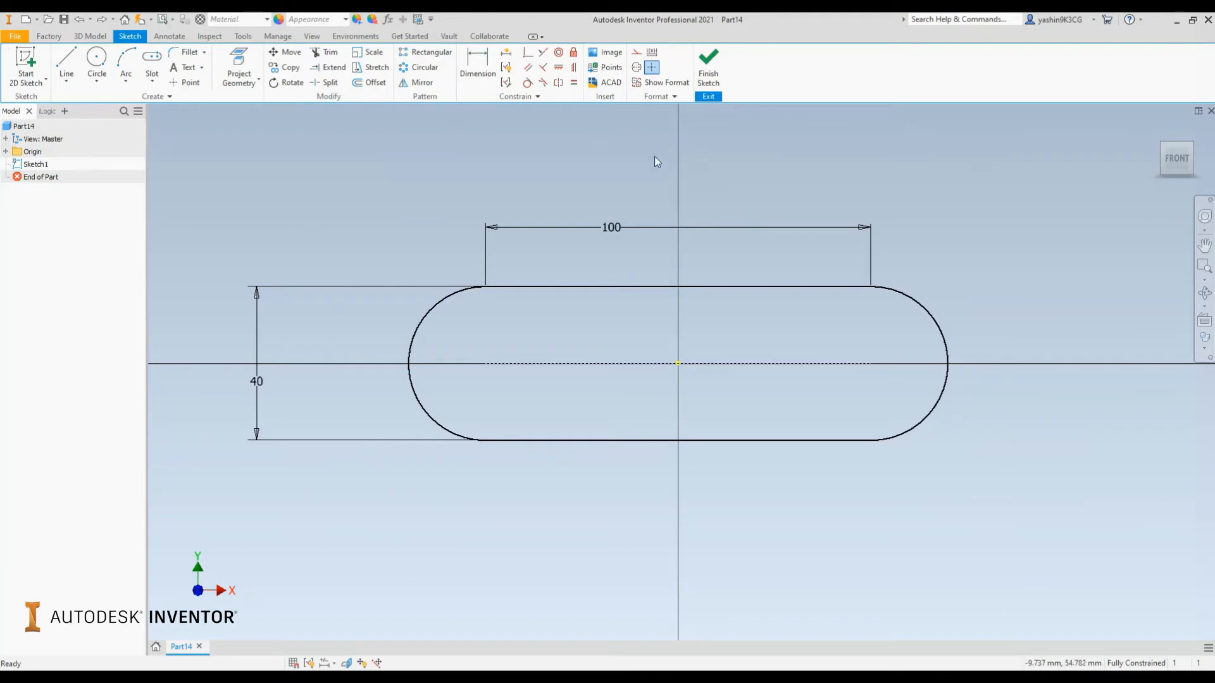
Offset the slot's closed loop outward by 10 mm with Constrain Offset turned on.
click(371, 83)
right_click(554, 171)
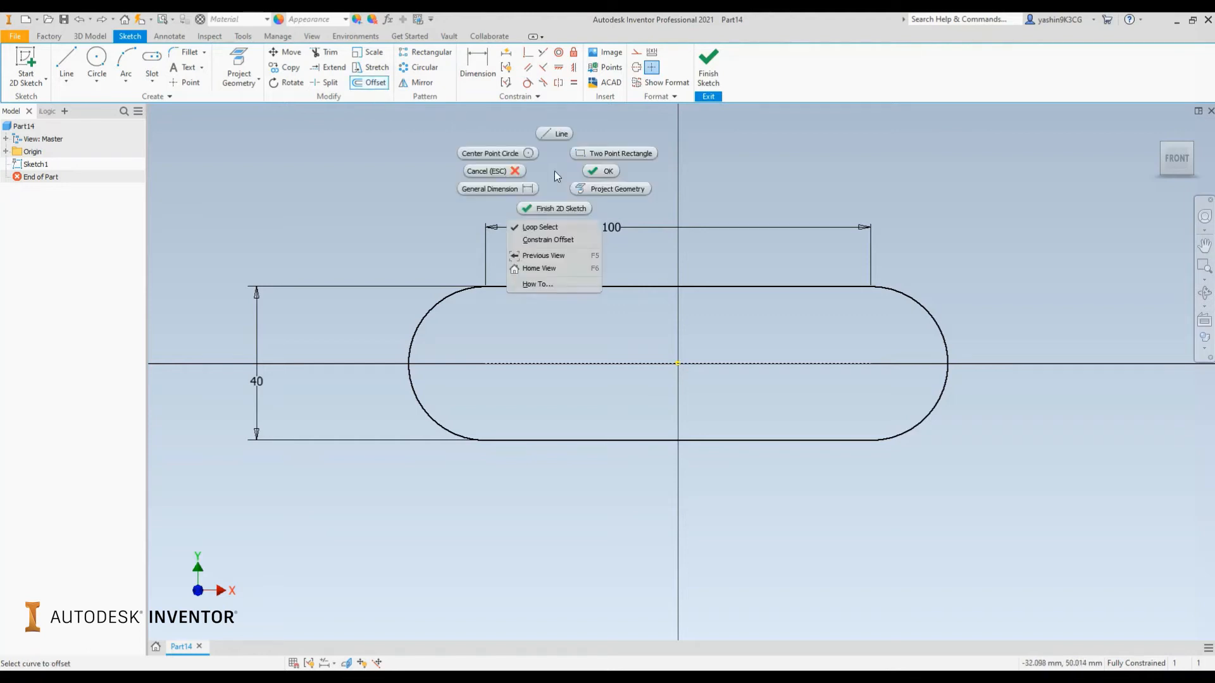
click(558, 240)
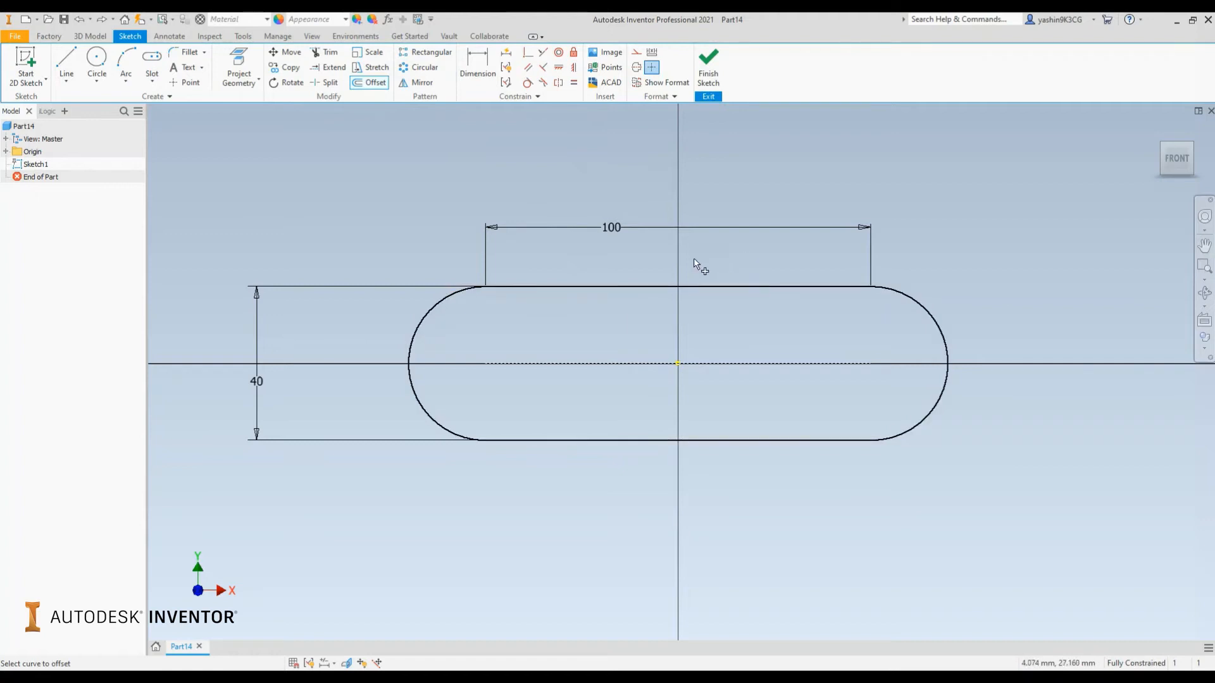
click(736, 286)
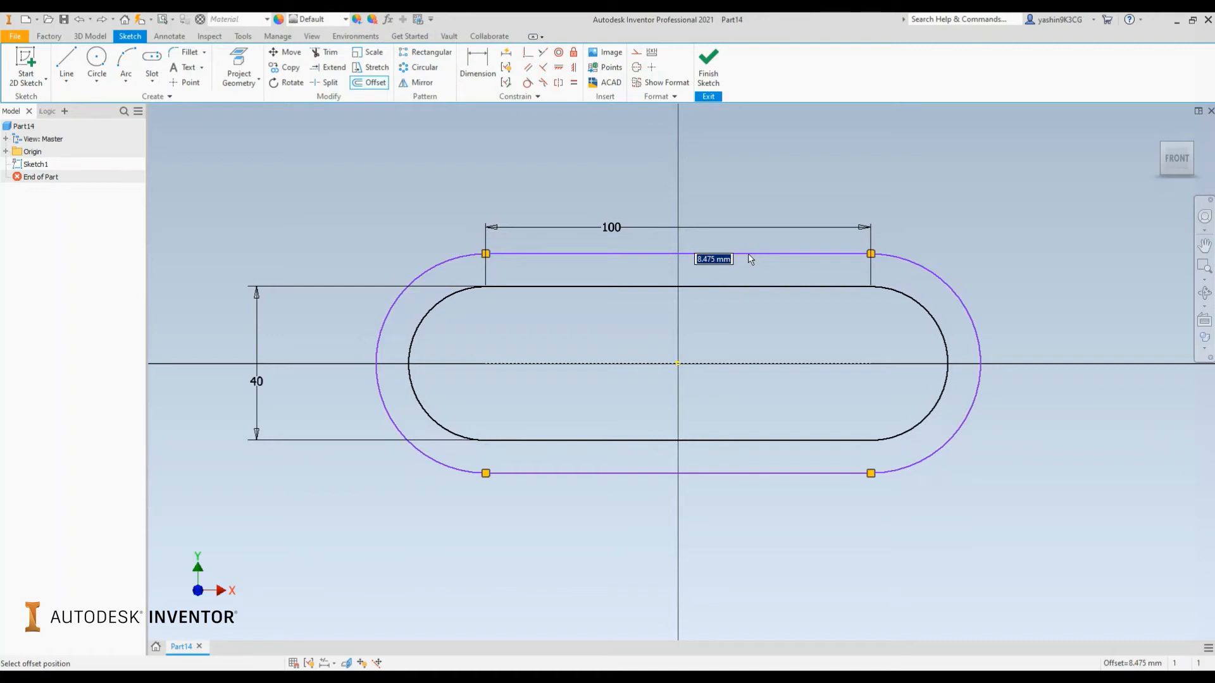
text(10)
key(Return)
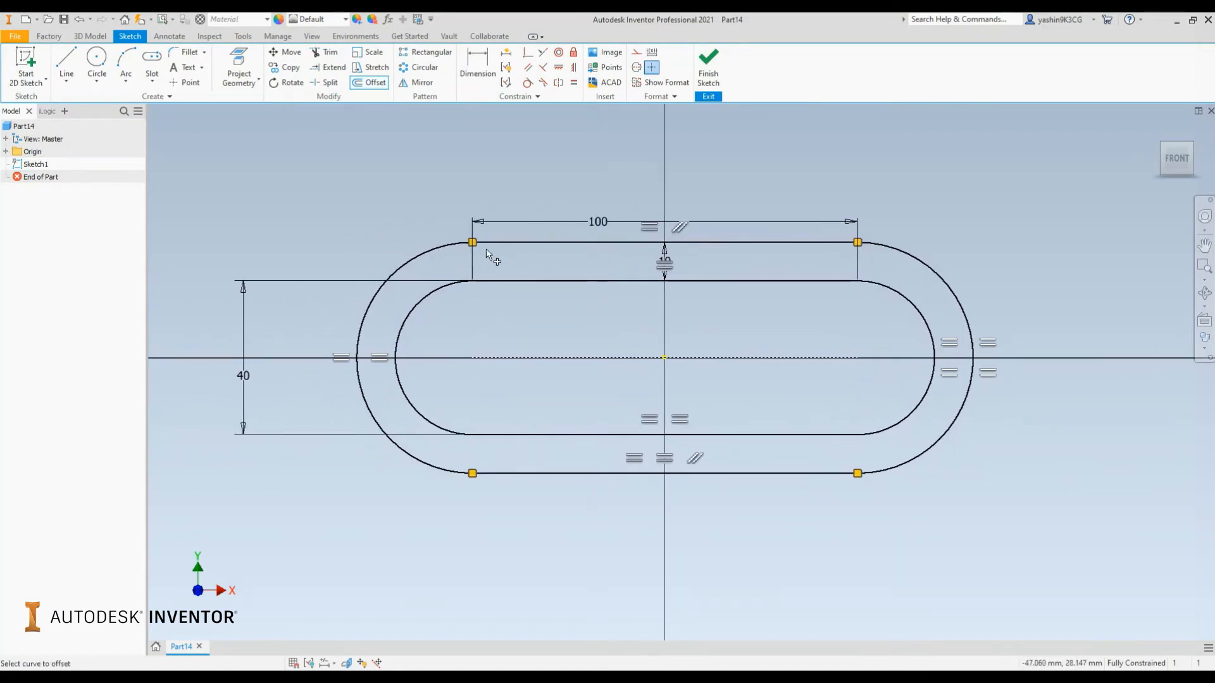
right_click(879, 165)
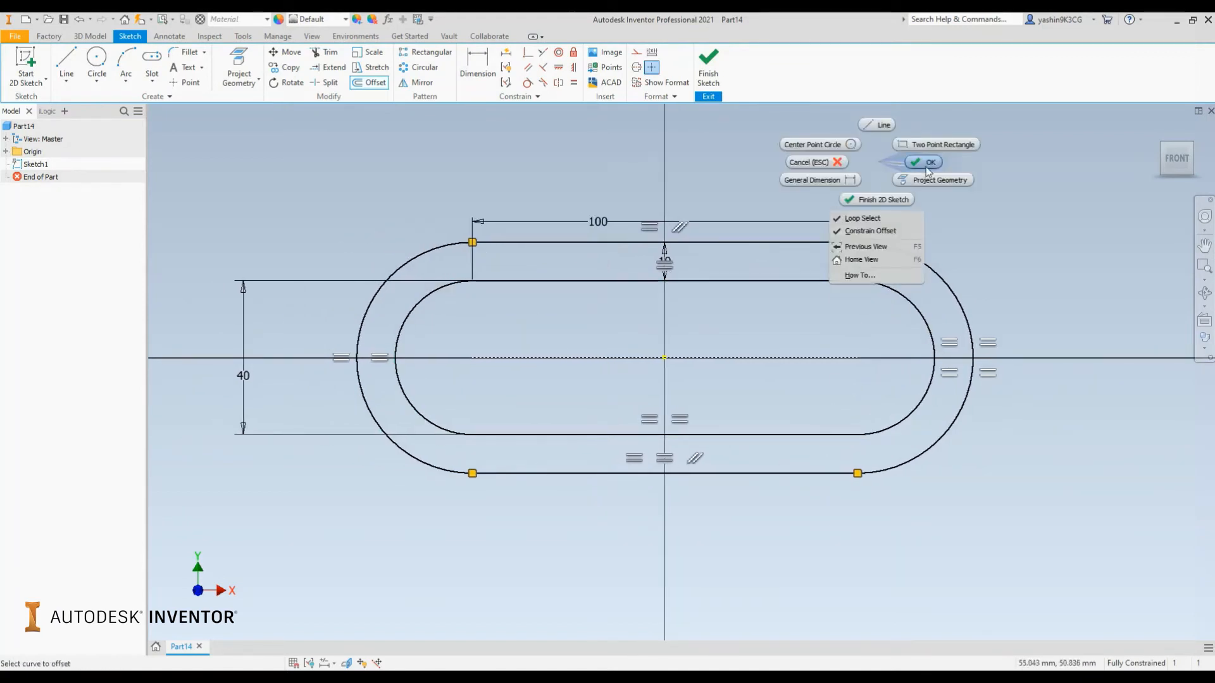
click(927, 163)
Examine the outer slot's upper line and end arcs to check how the offset geometry is constrained.
scroll(630, 245, up, 5)
scroll(785, 341, down, 4)
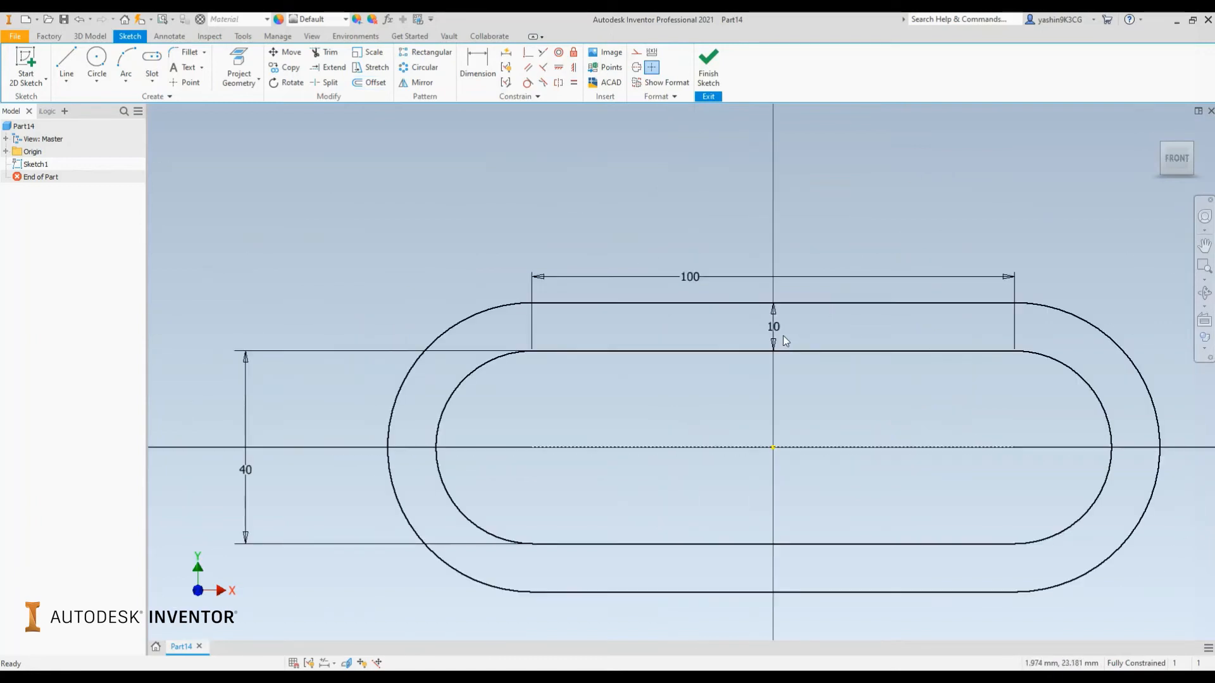
click(709, 269)
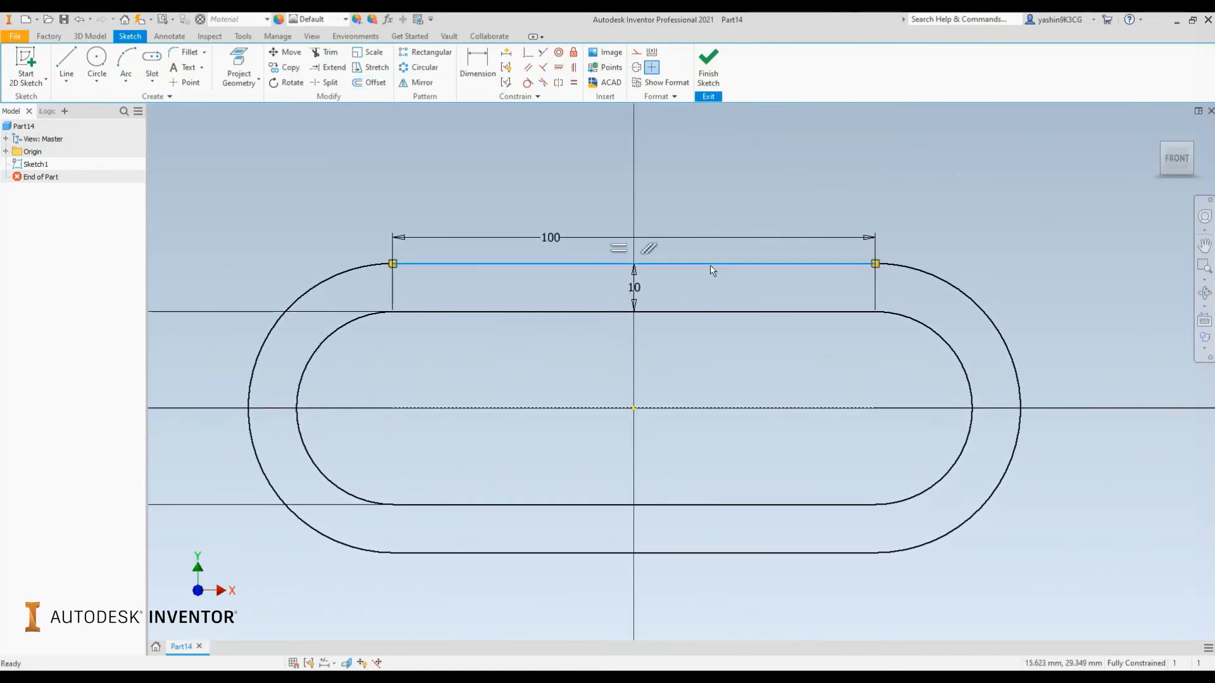
click(701, 264)
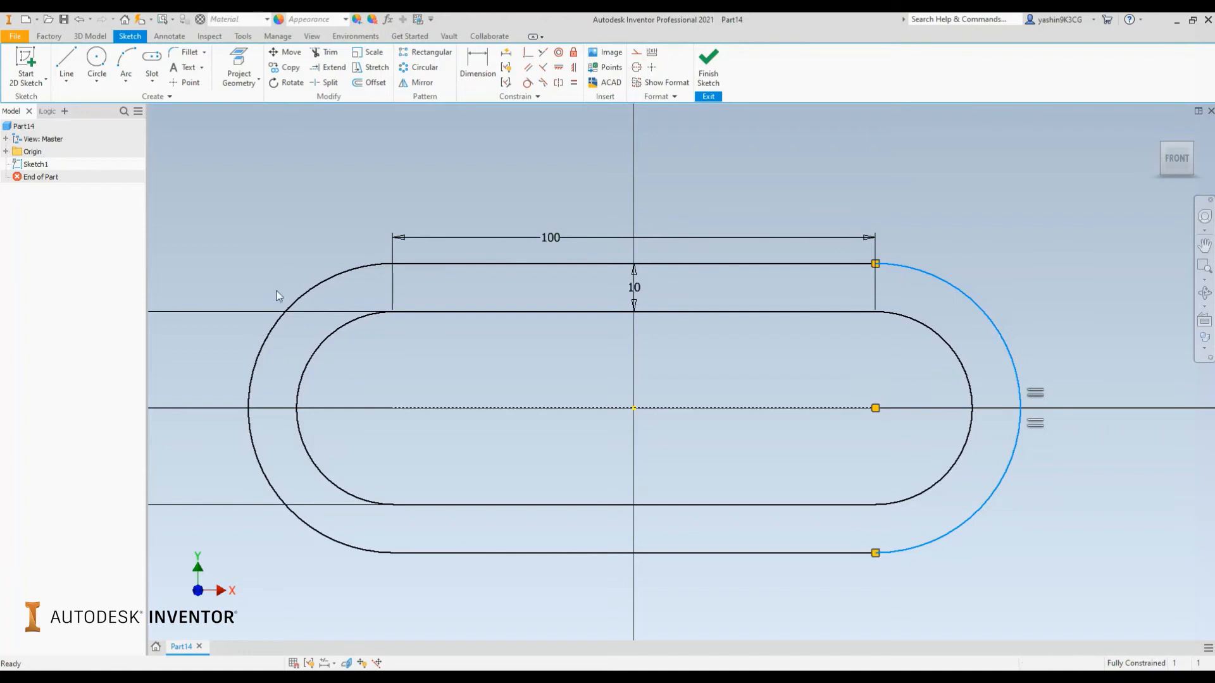
click(291, 306)
middle_drag(268, 260, 404, 237)
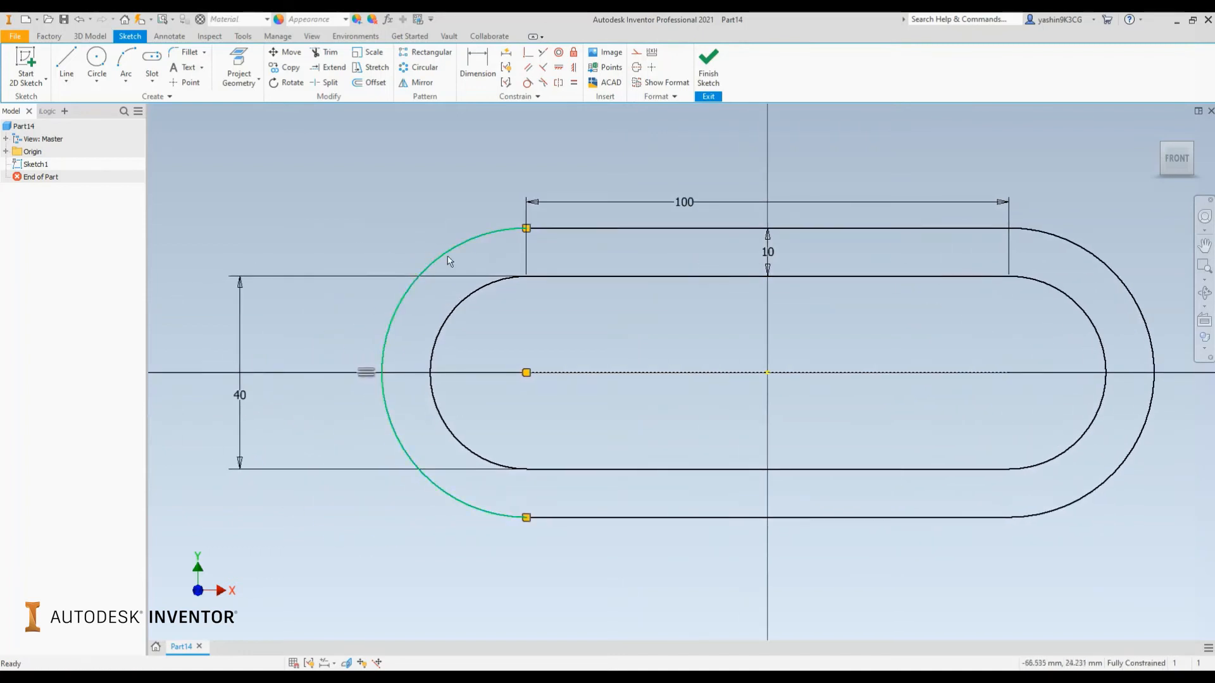
click(671, 229)
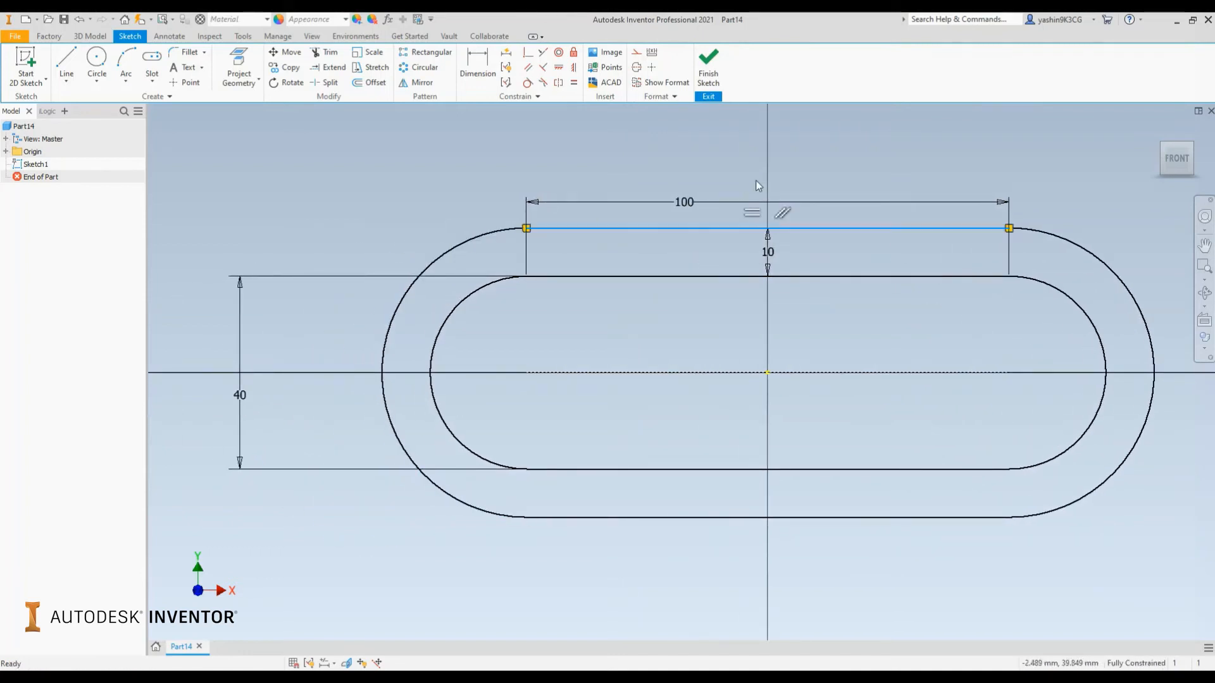
middle_drag(709, 172, 595, 157)
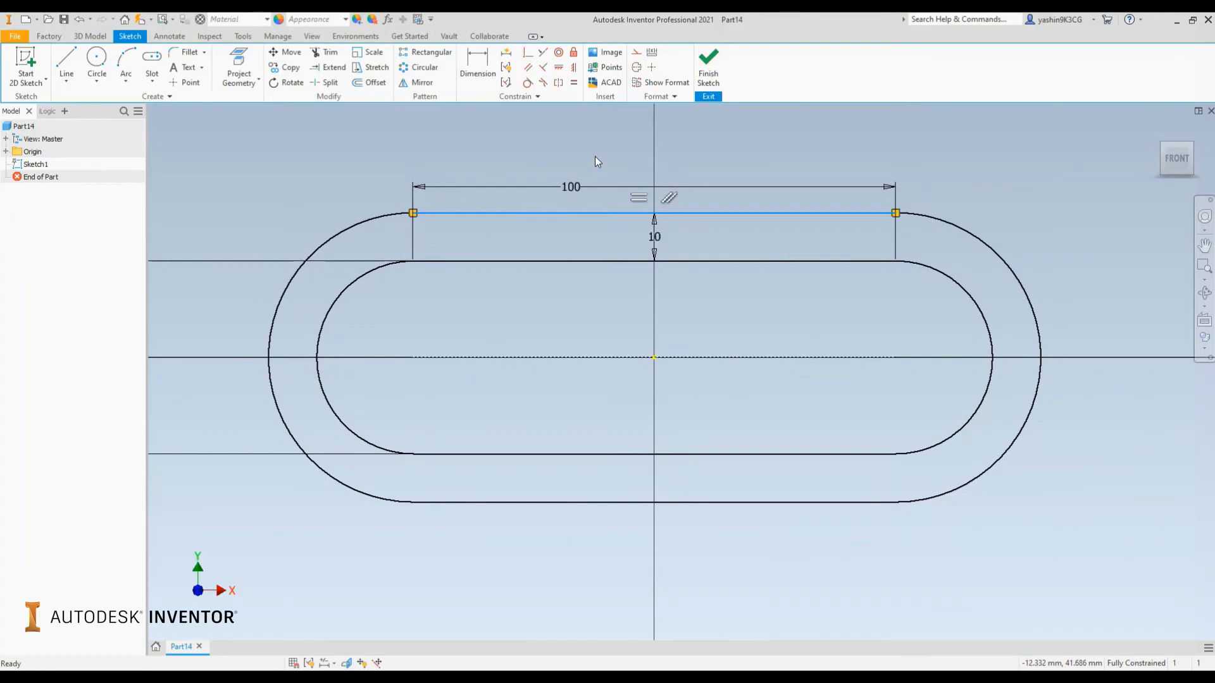
scroll(586, 162, down, 3)
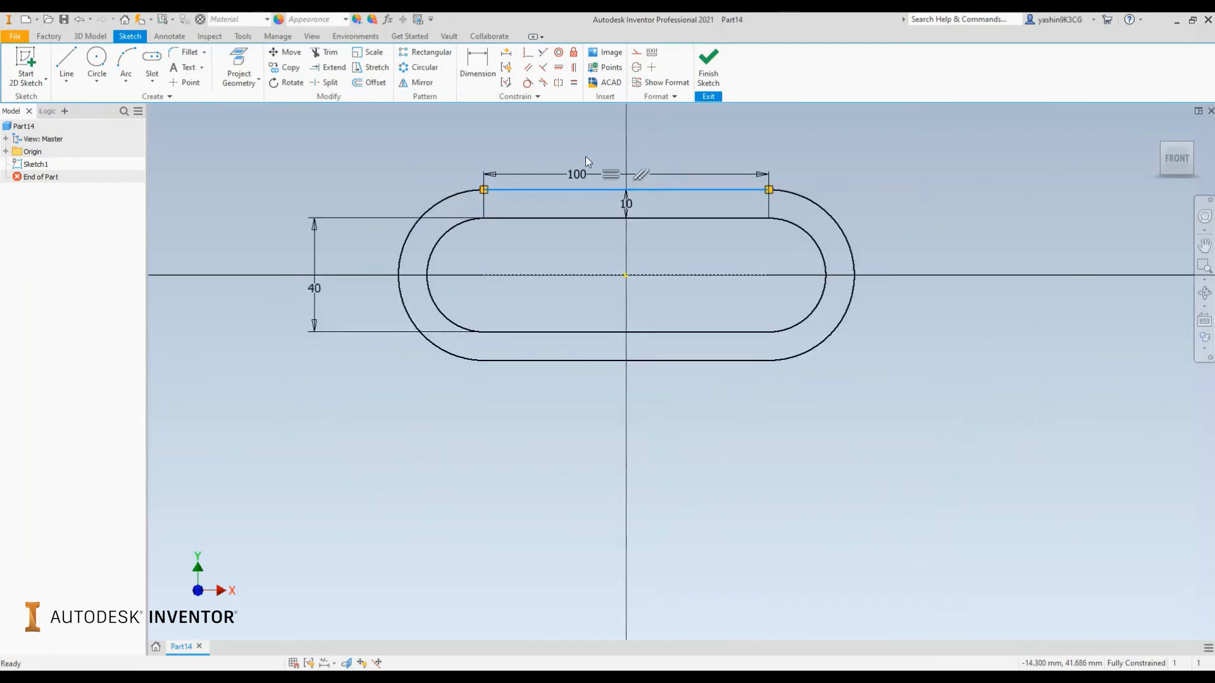
mouse_move(586, 162)
middle_down()
mouse_move(565, 190)
mouse_move(543, 185)
middle_up()
click(567, 182)
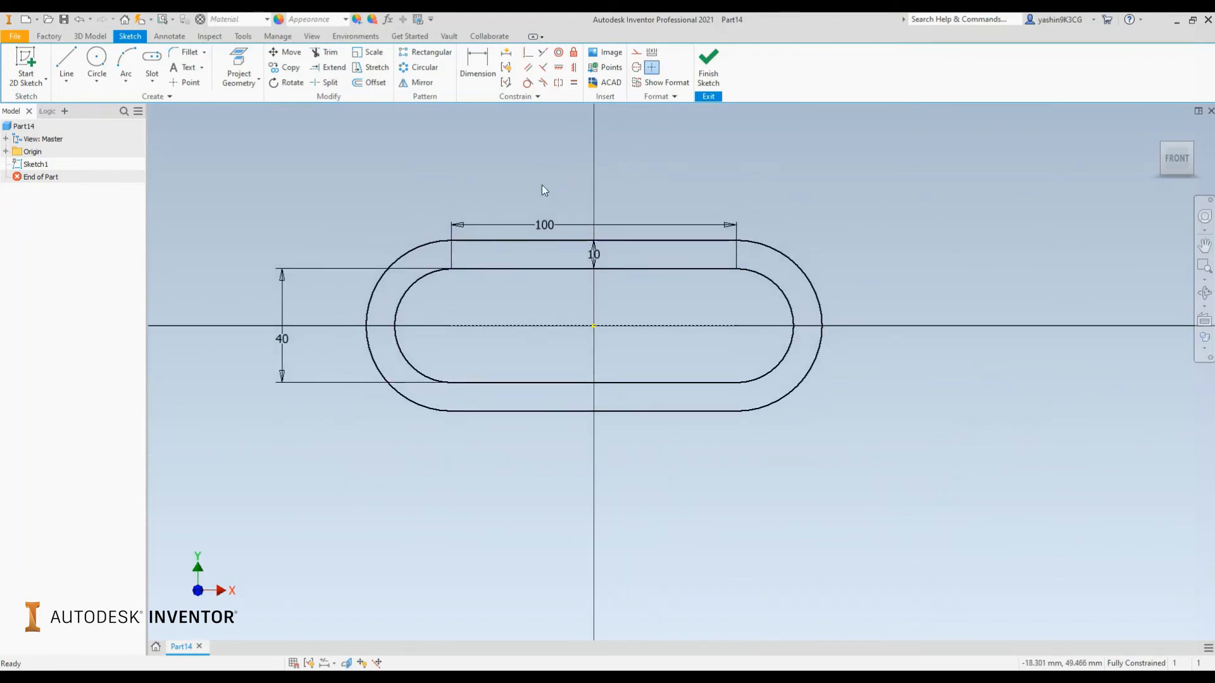
Offset only the outer slot's upper straight line outward by 15 mm, with Loop Select turned off and Constrain Offset kept on.
click(368, 83)
middle_drag(502, 181, 505, 225)
right_click(510, 204)
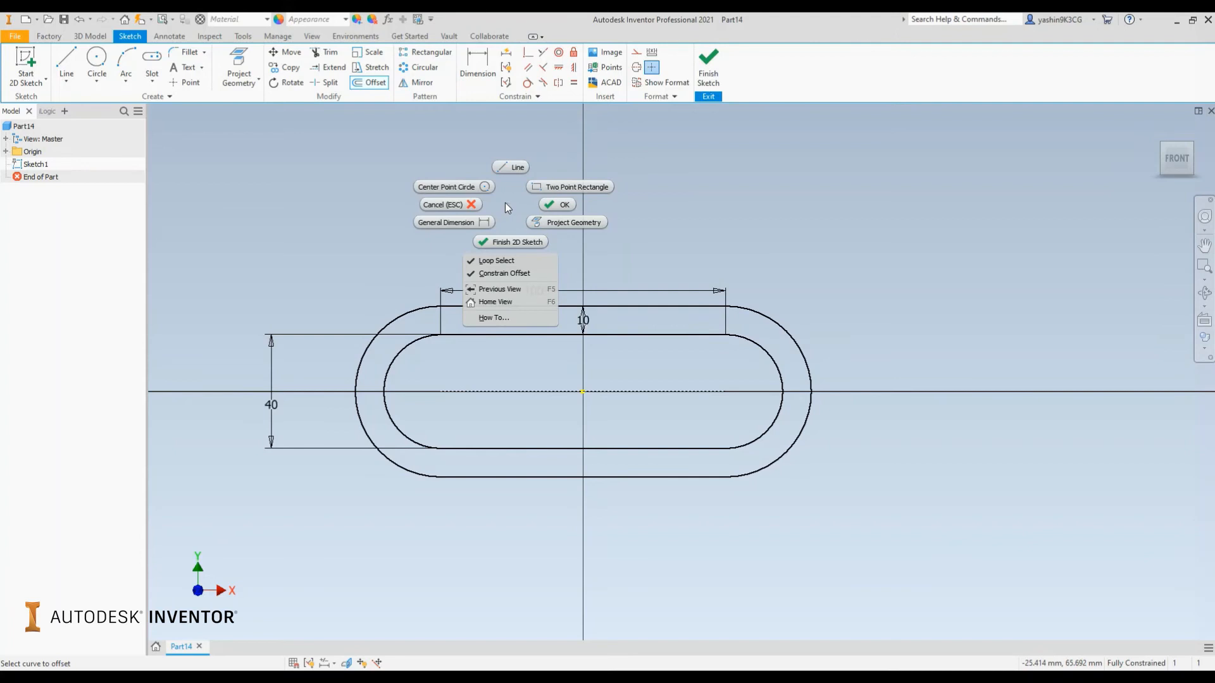
click(510, 258)
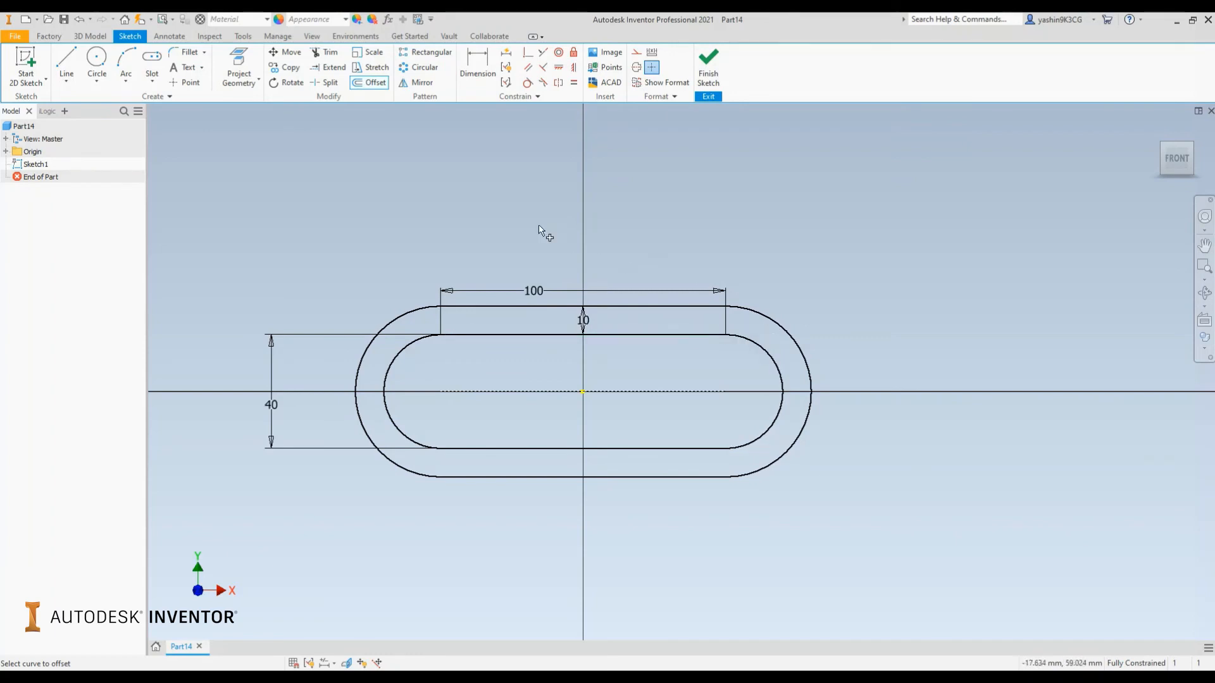
middle_drag(506, 228, 517, 239)
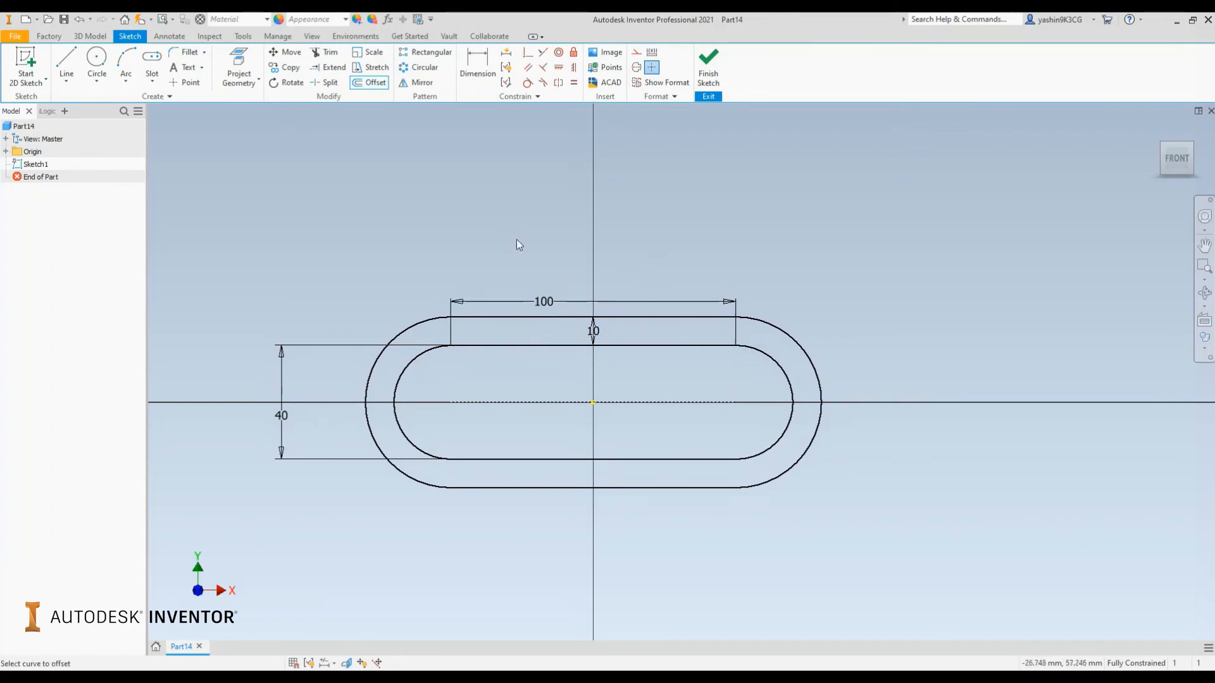
click(663, 317)
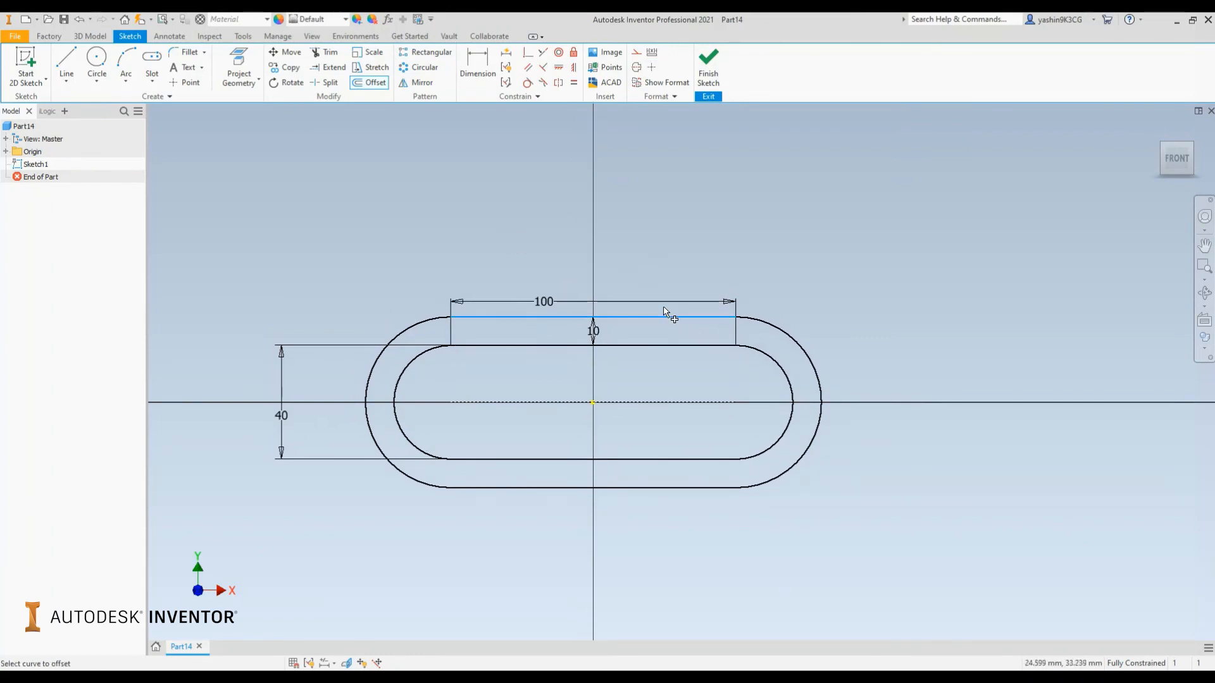
right_click(652, 251)
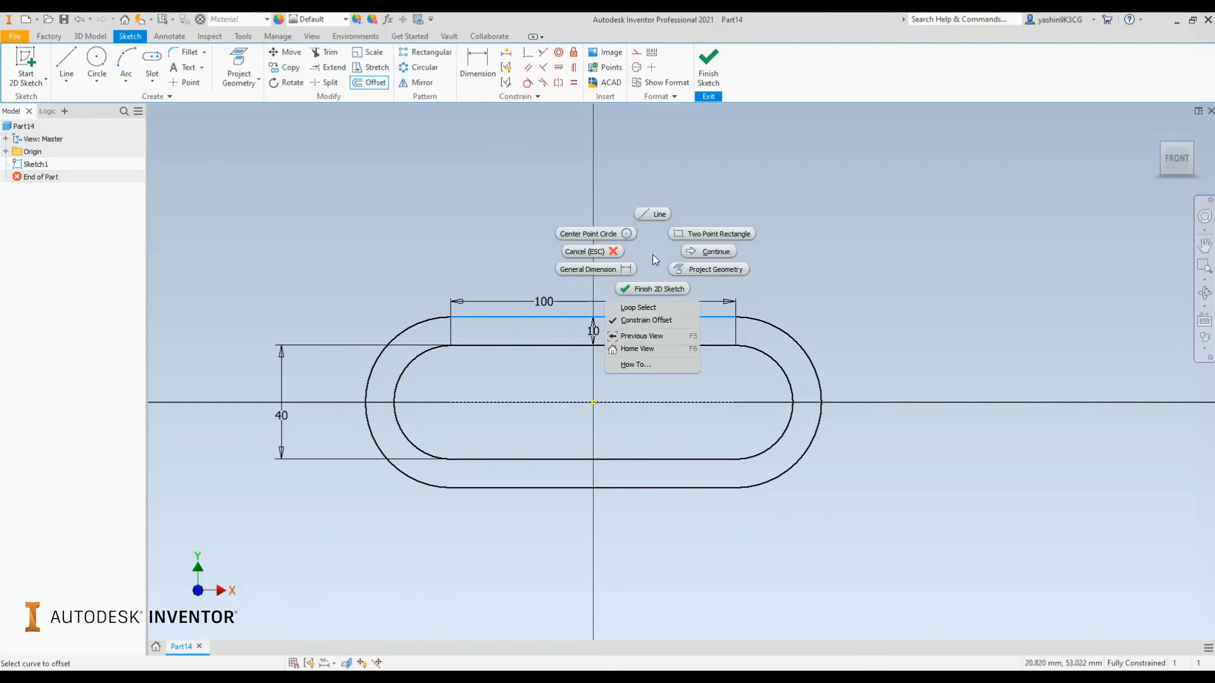
click(713, 253)
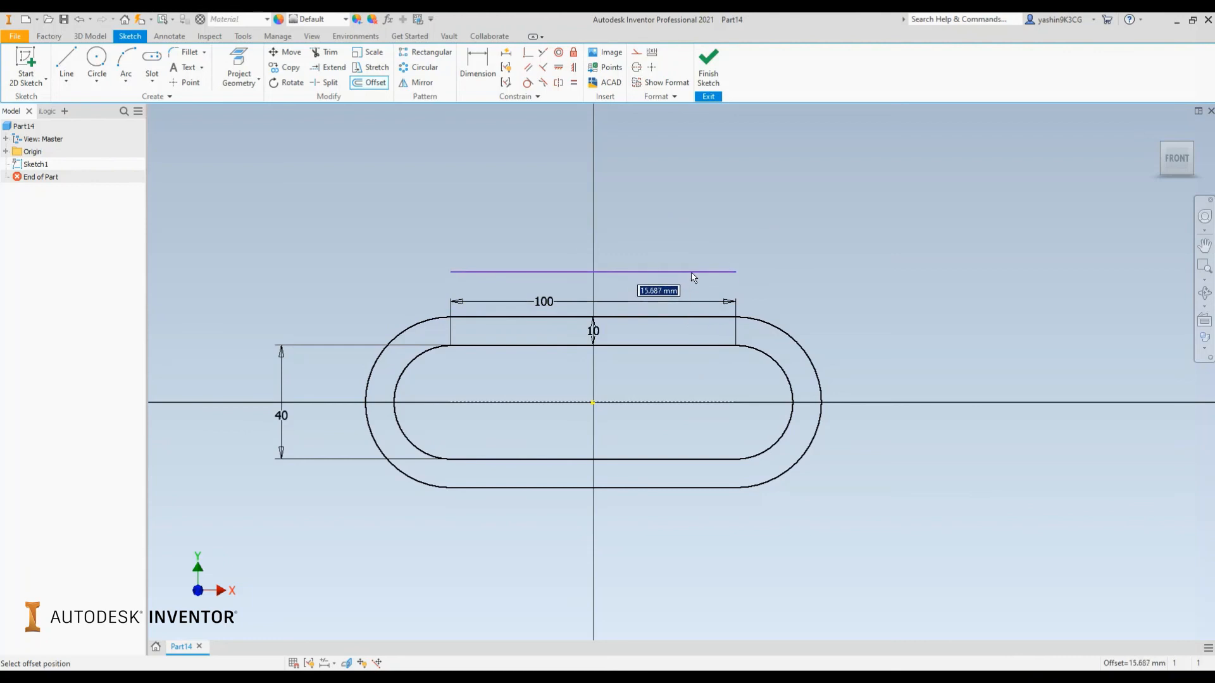
text(15)
key(Return)
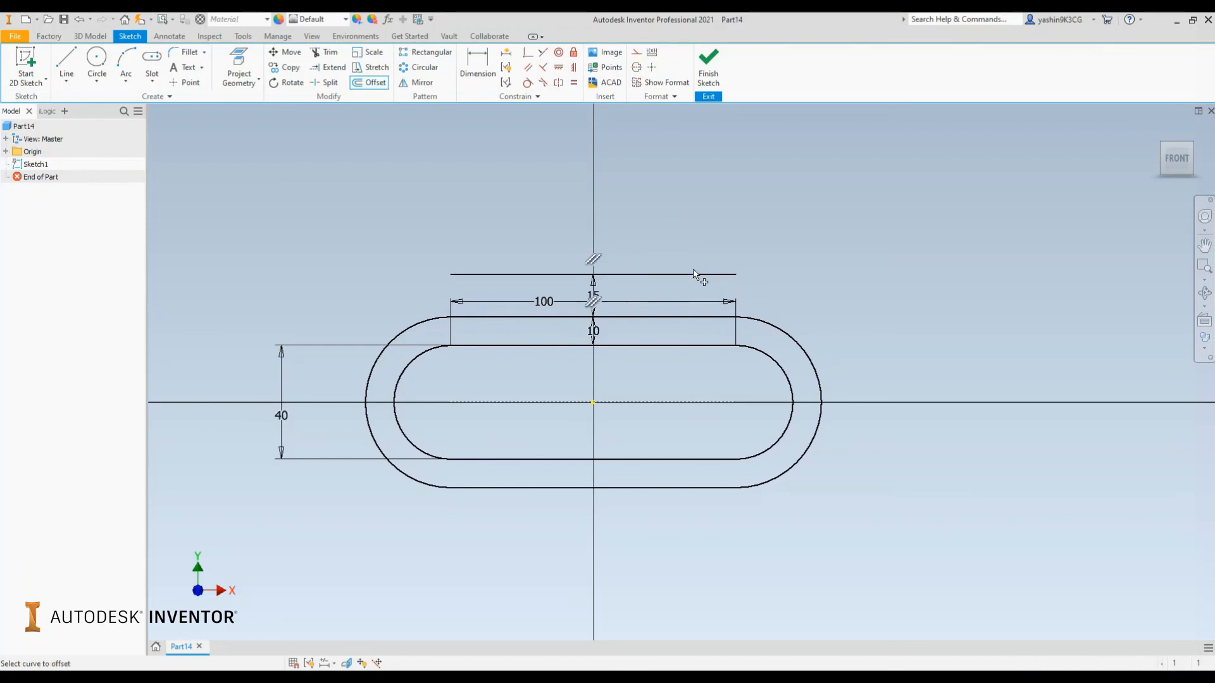
Draw two vertical lines joining the ends of the single offset line to the ends of the outer slot's upper line.
scroll(517, 280, up, 3)
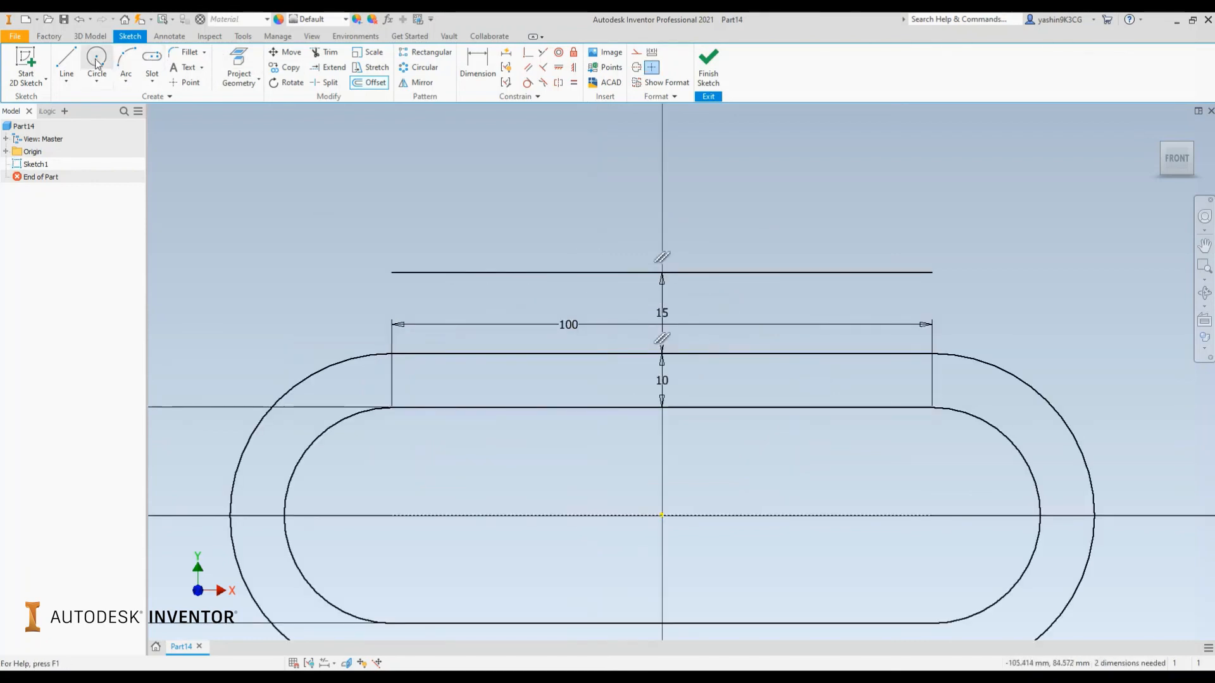
click(67, 63)
click(393, 273)
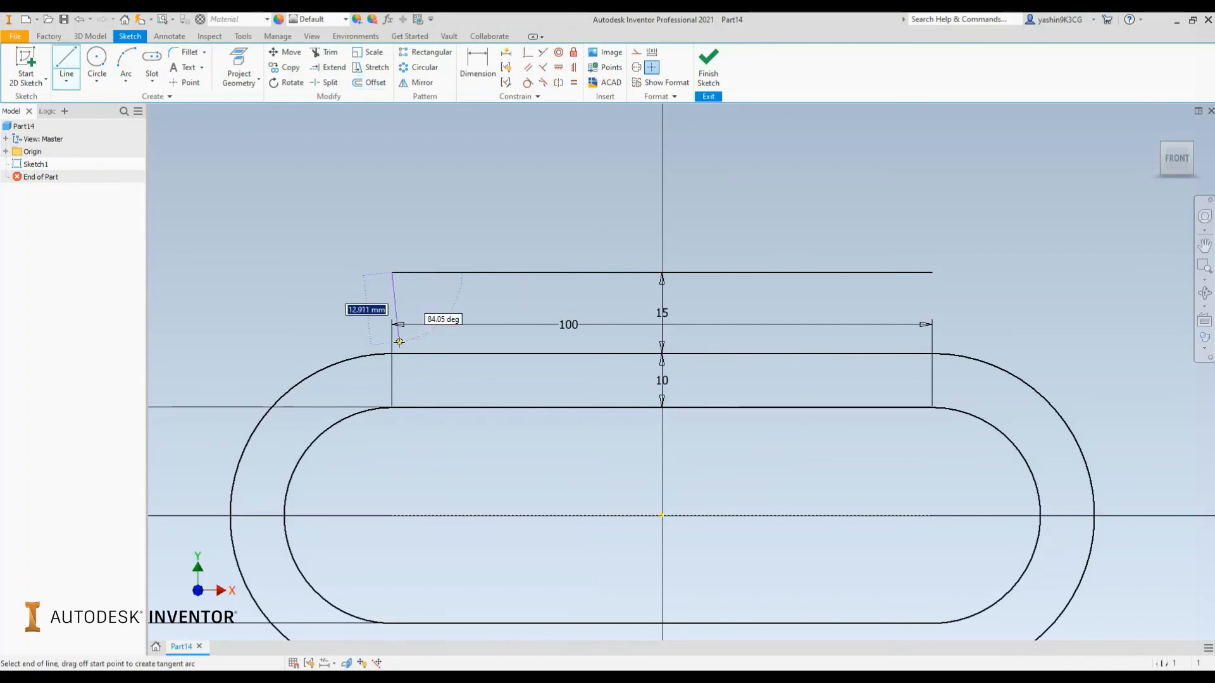
double_click(391, 353)
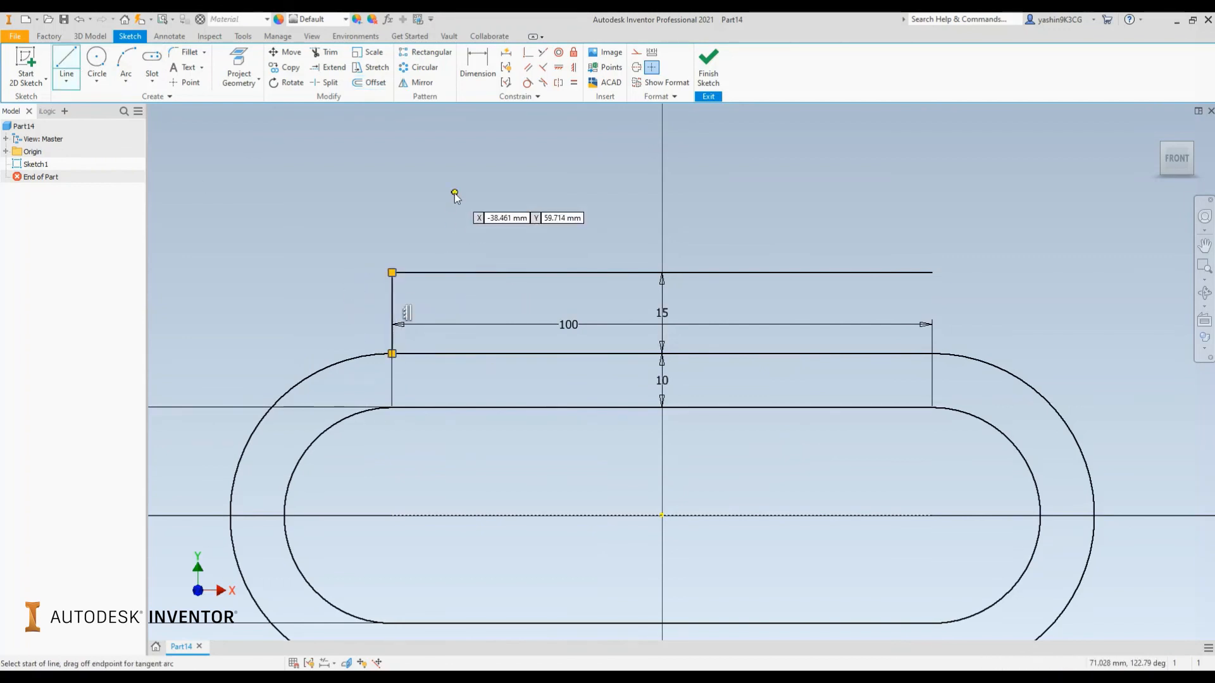
click(67, 63)
click(931, 273)
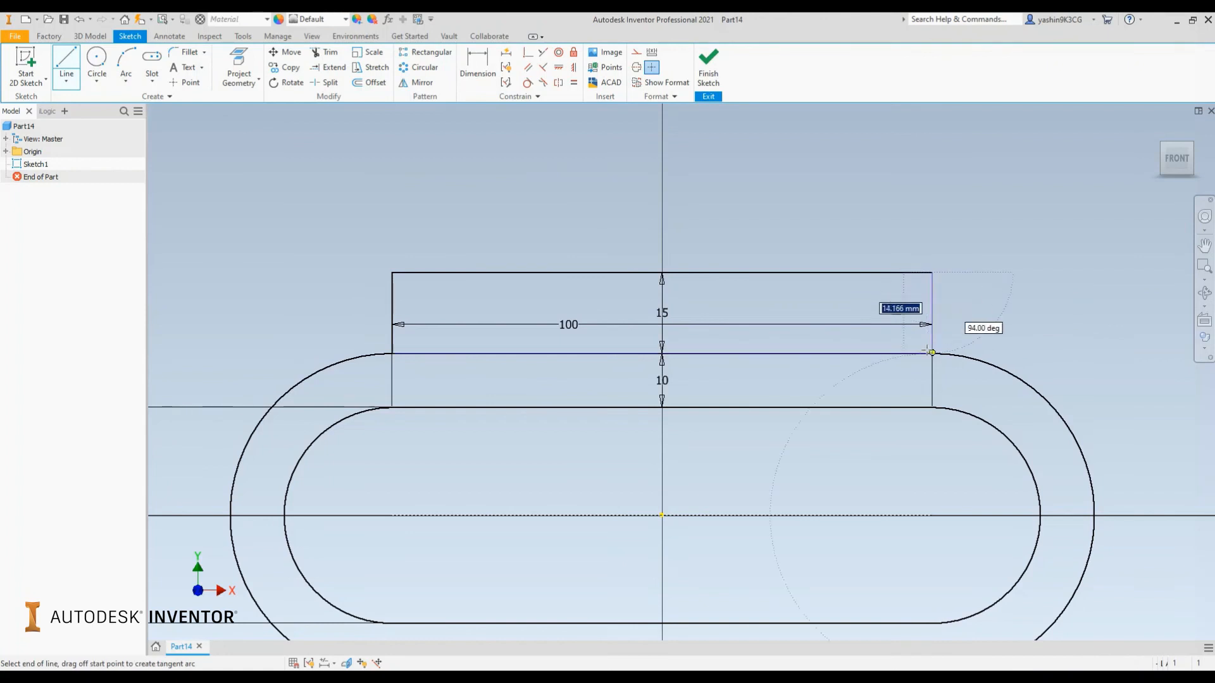
click(933, 352)
right_click(949, 291)
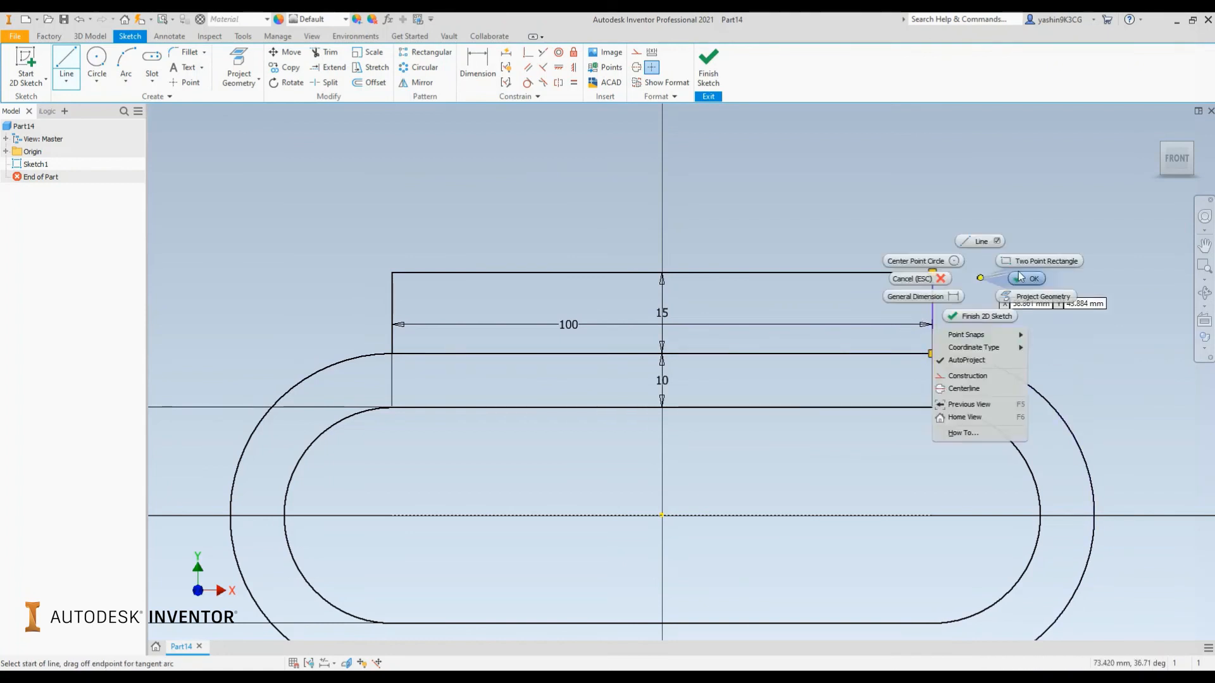
click(1011, 276)
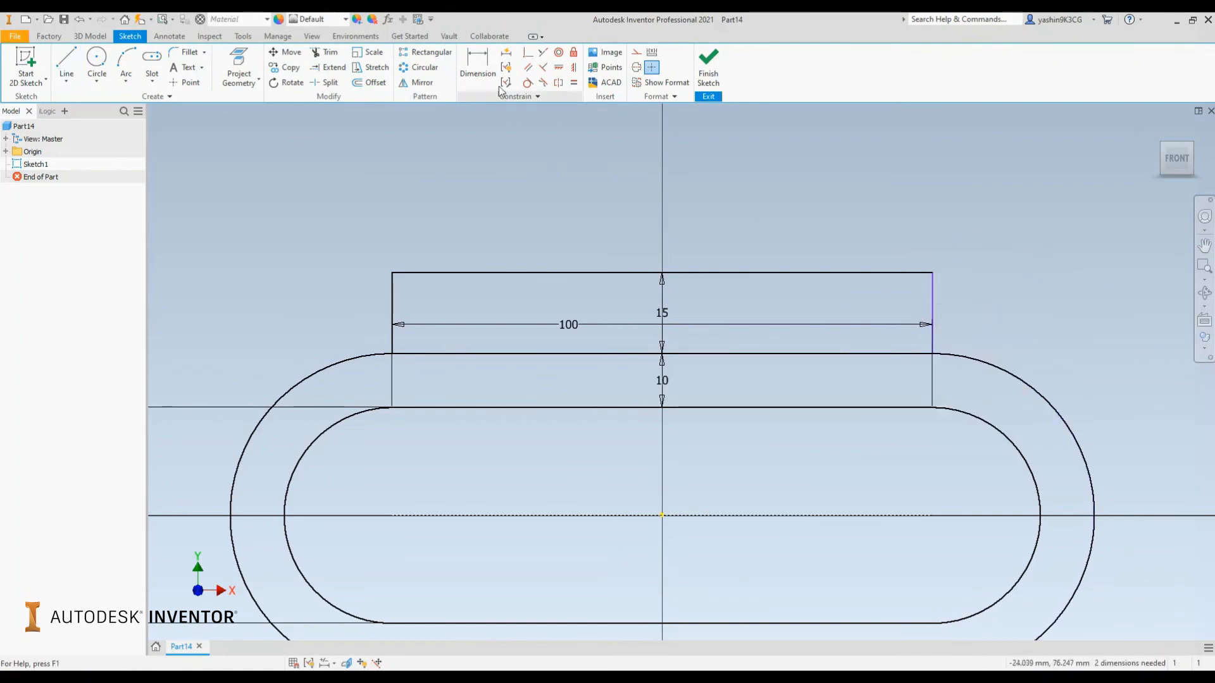
Trim the outer slot's upper line between the two vertical lines to merge the rectangle into the outer profile.
click(326, 52)
click(578, 353)
right_click(580, 189)
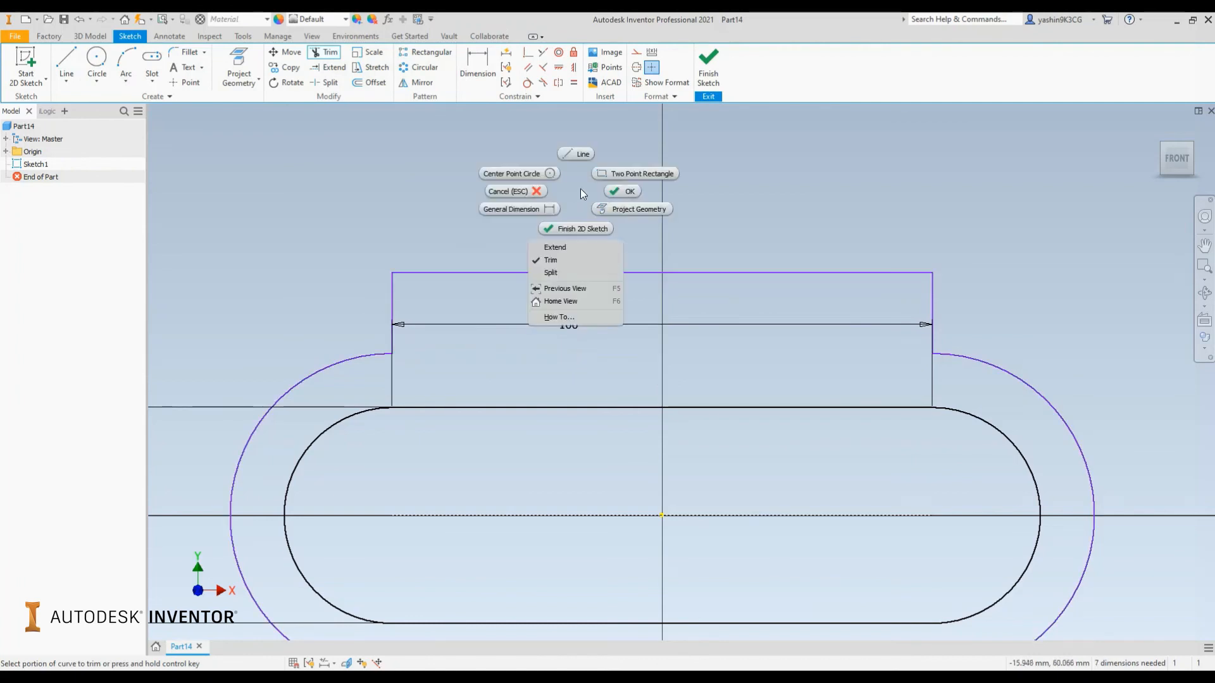
click(578, 151)
Finish the sketch and extrude the region between the inner slot and the outer profile by 10 mm.
click(708, 67)
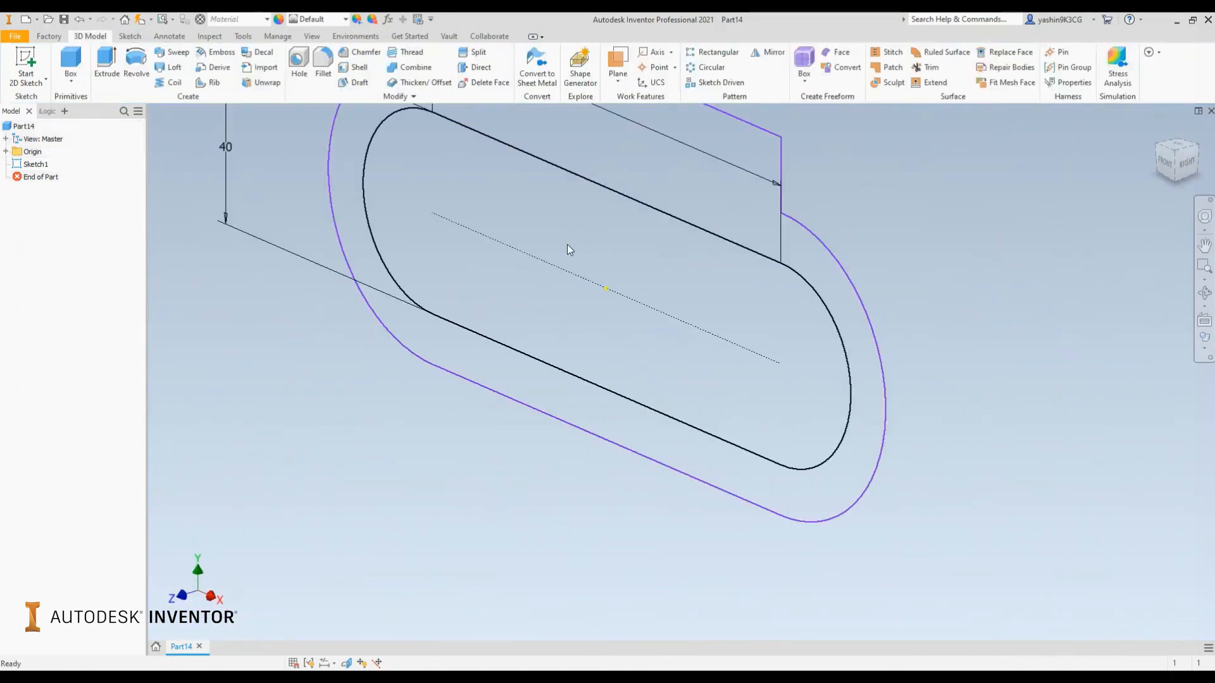
key(e)
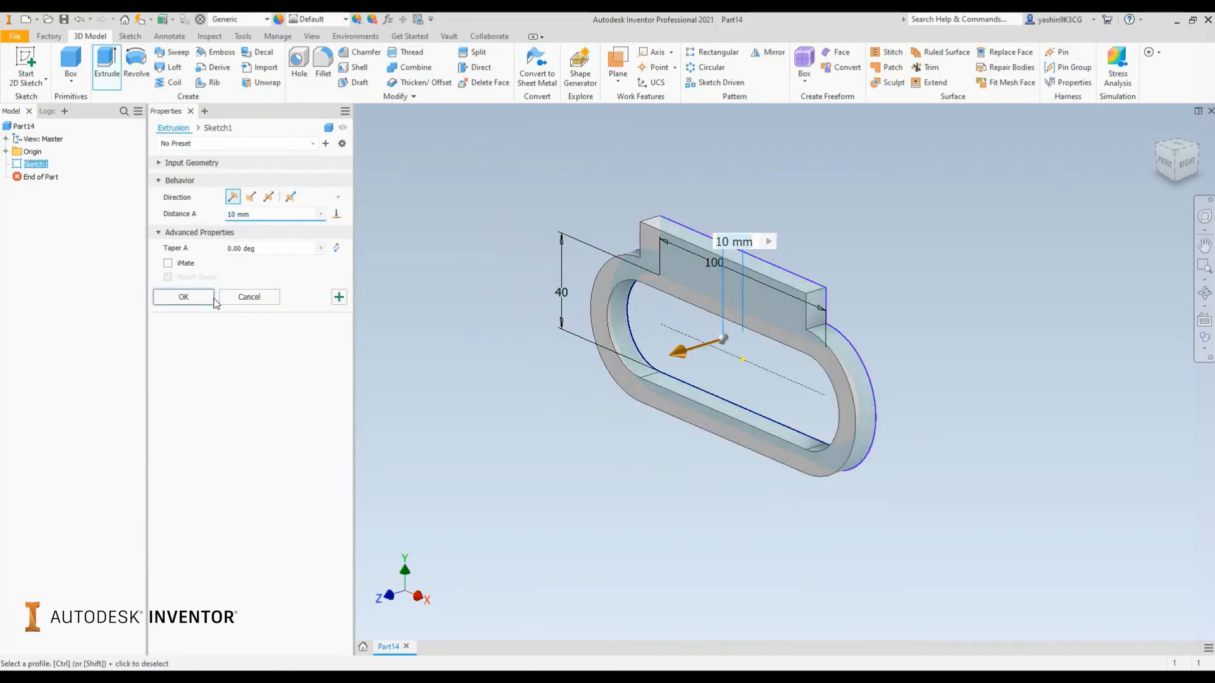
click(214, 301)
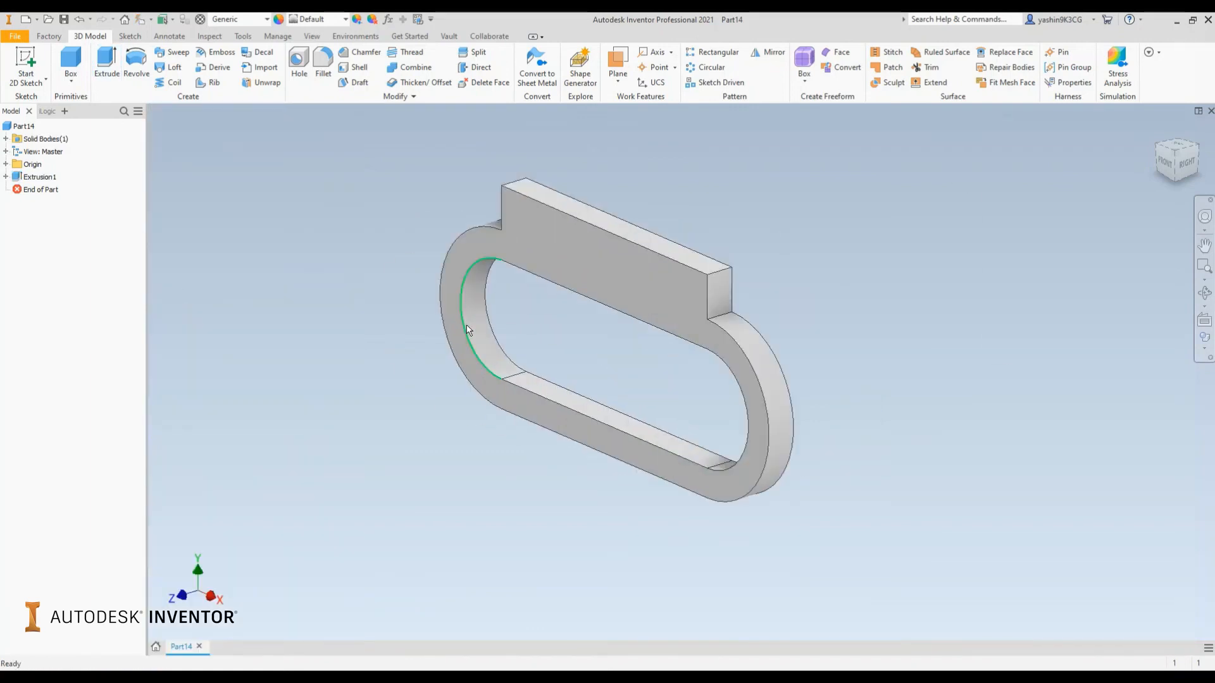